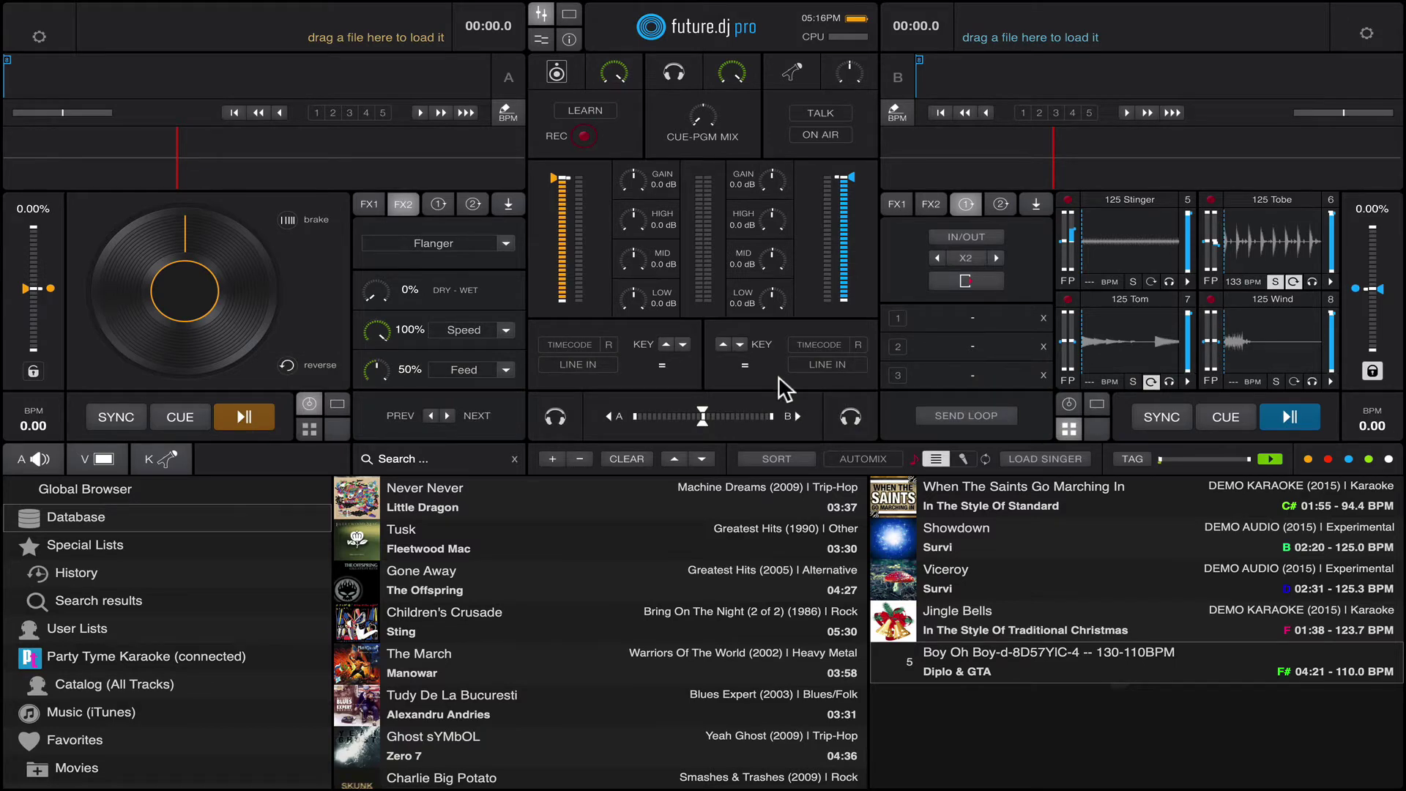
Step: Show the video mixing controls and push the video crossfader fully to deck A
{"action": "left_click", "coordinate": [573, 15]}
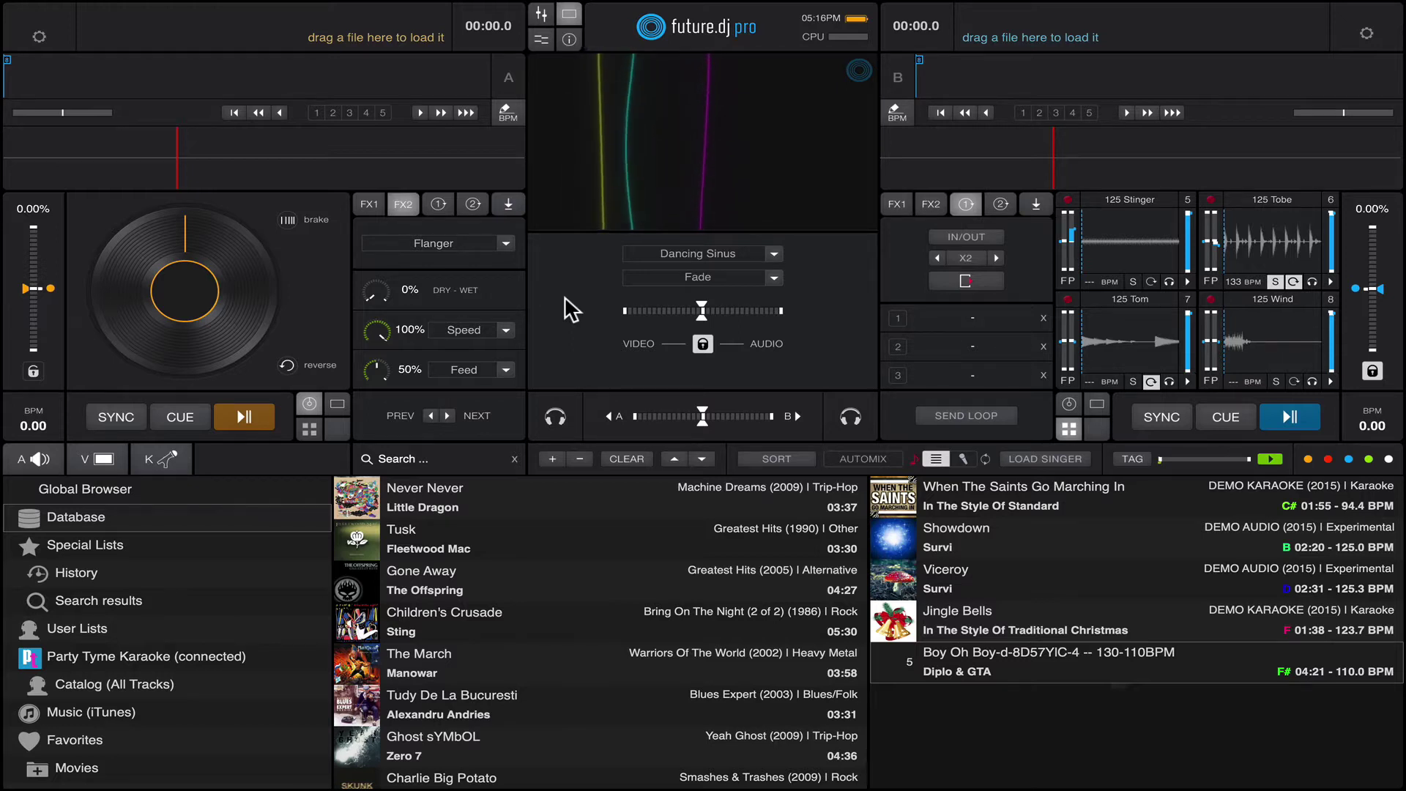
{"action": "left_click_drag", "start_coordinate": [702, 312], "coordinate": [615, 317]}
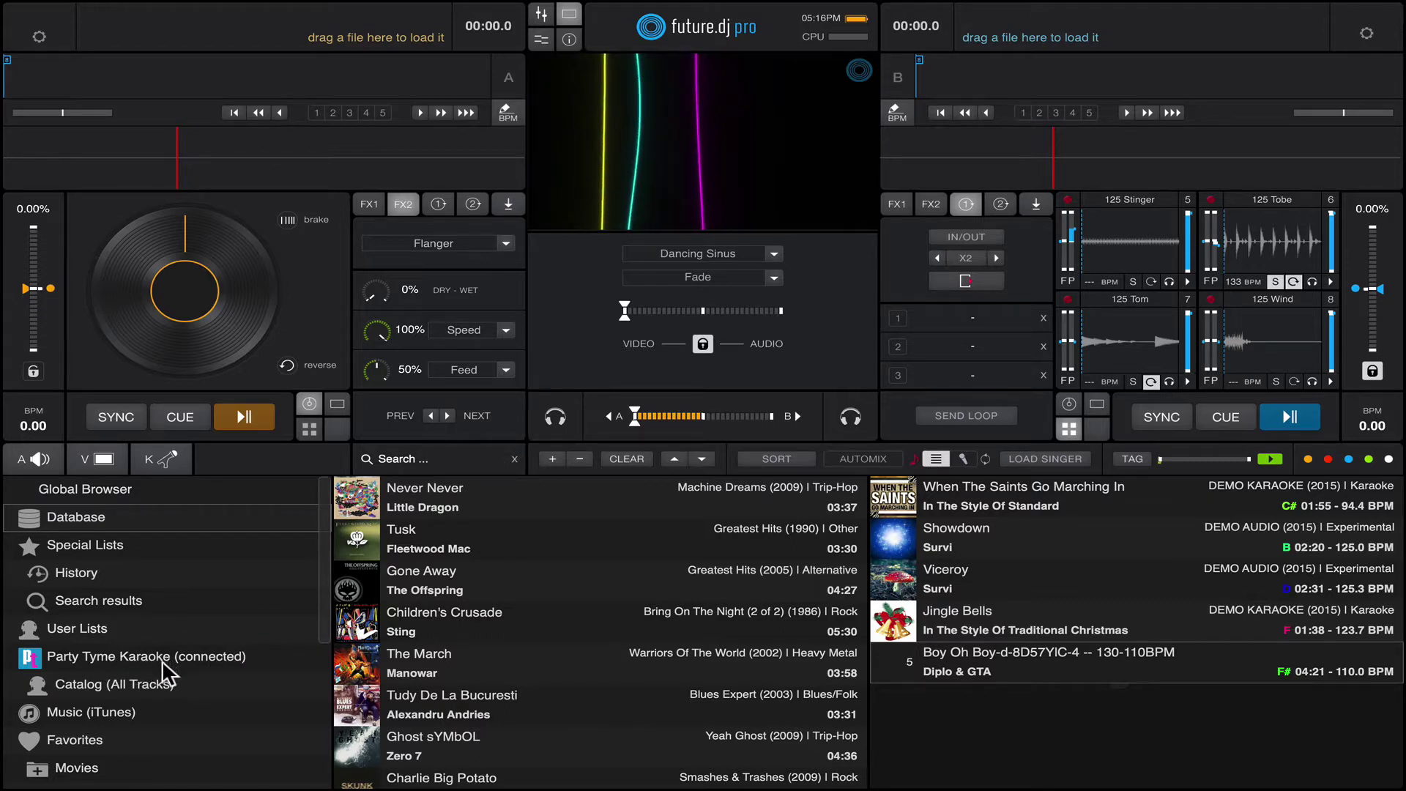
Step: Open Catalog (All Tracks) under Party Tyme Karaoke in the sidebar
{"action": "left_click", "coordinate": [166, 688]}
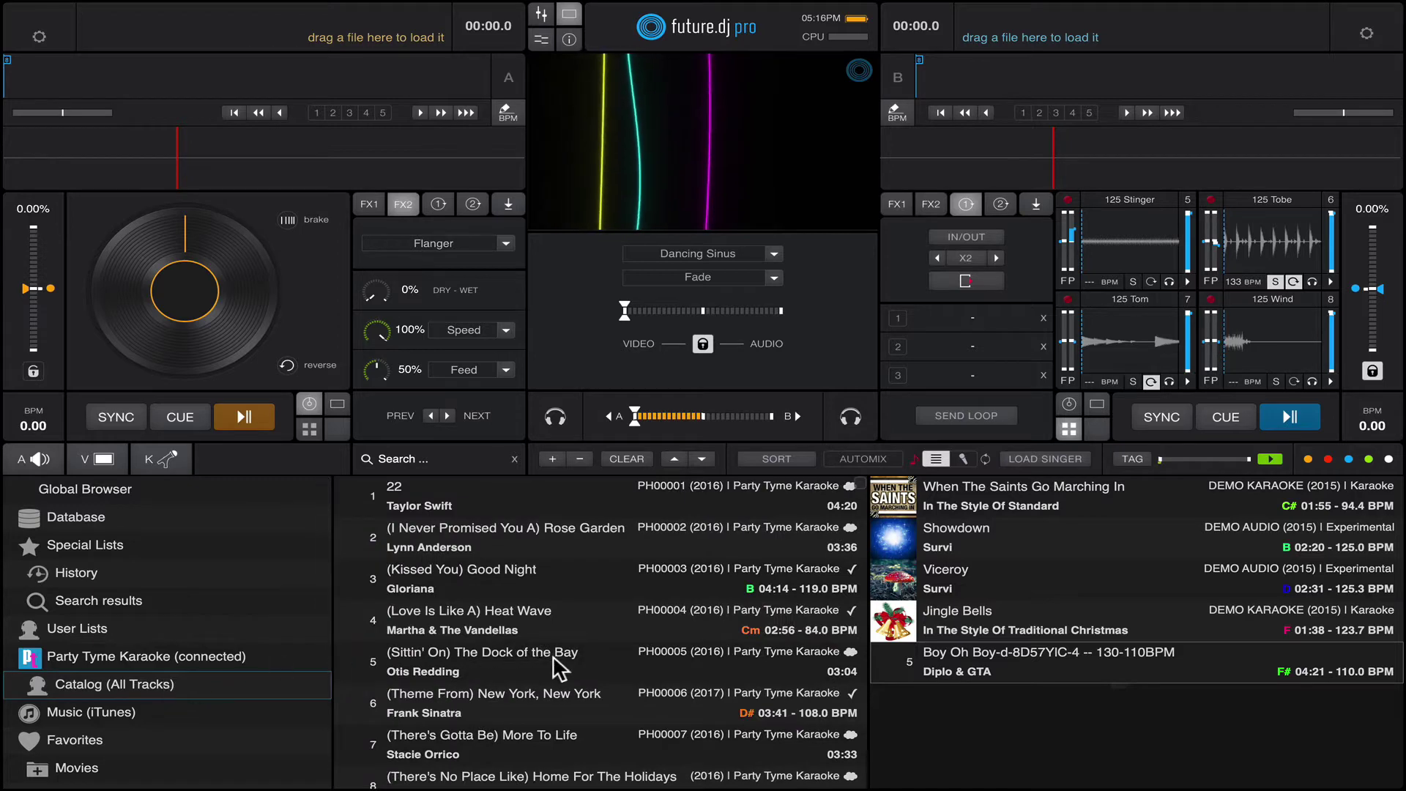
{"action": "mouse_move", "coordinate": [851, 486]}
{"action": "left_mouse_down"}
{"action": "mouse_move", "coordinate": [847, 786]}
{"action": "mouse_move", "coordinate": [850, 482]}
{"action": "left_mouse_up"}
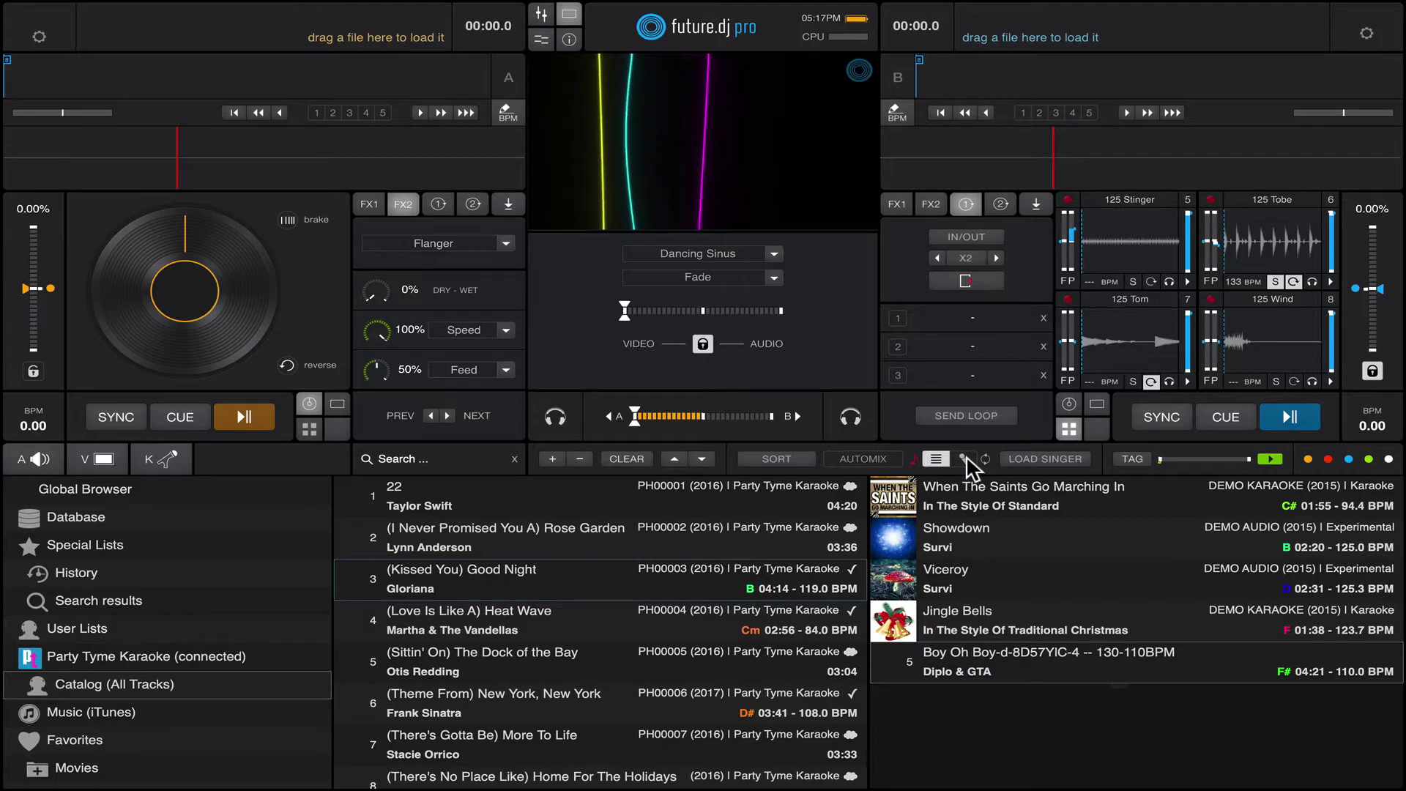
Step: Switch the right panel to the karaoke singer queue showing three singers and their songs
{"action": "left_click", "coordinate": [963, 458]}
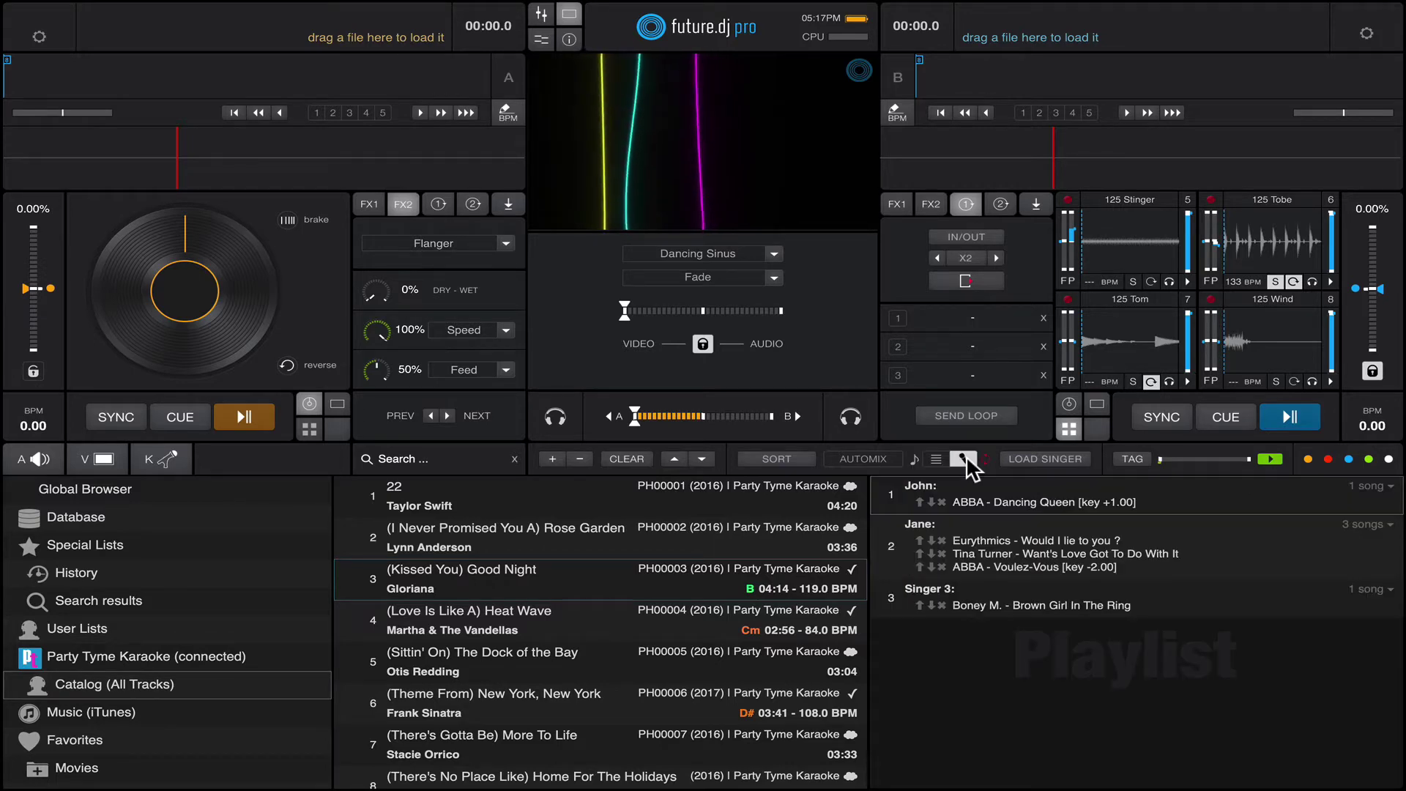
{"action": "left_click", "coordinate": [938, 459]}
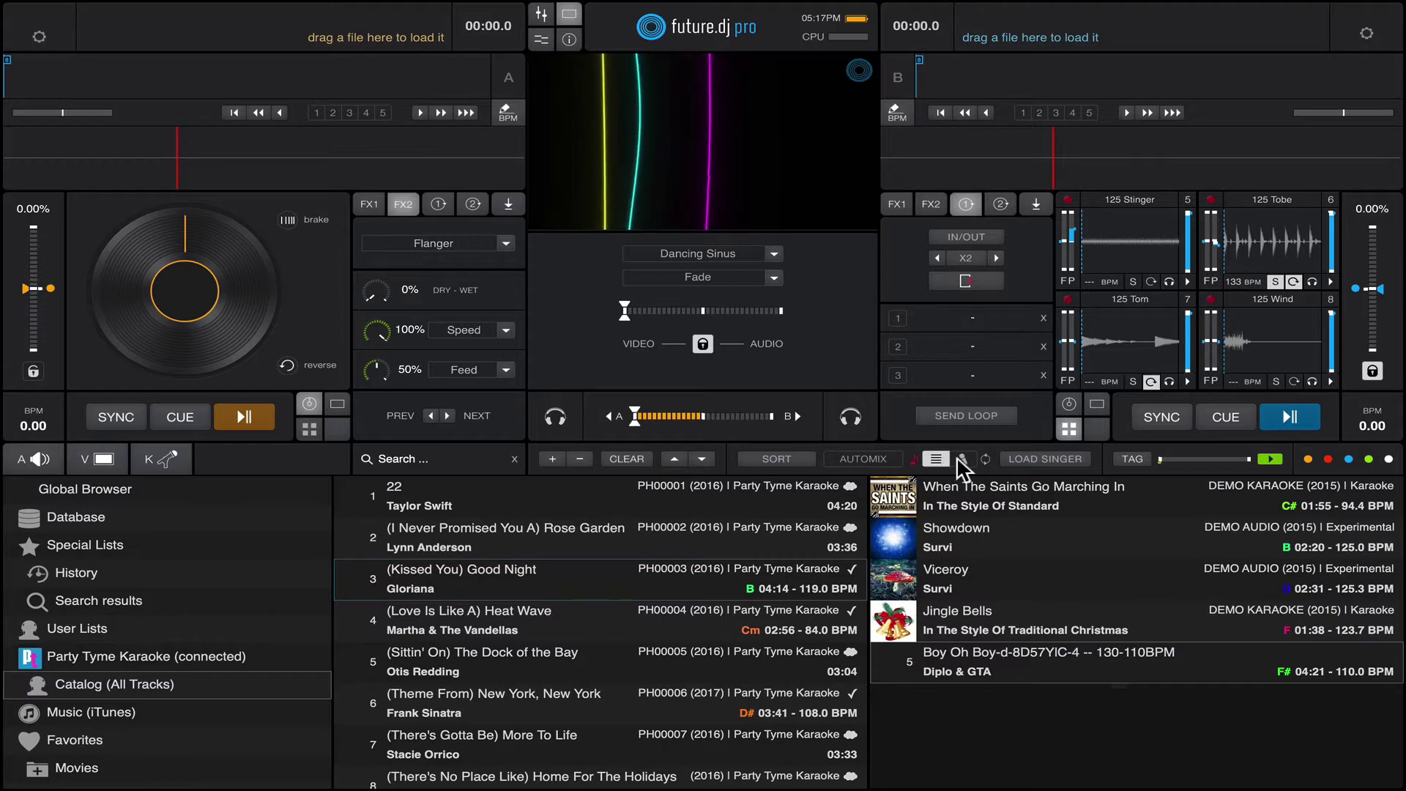
{"action": "left_click", "coordinate": [964, 459]}
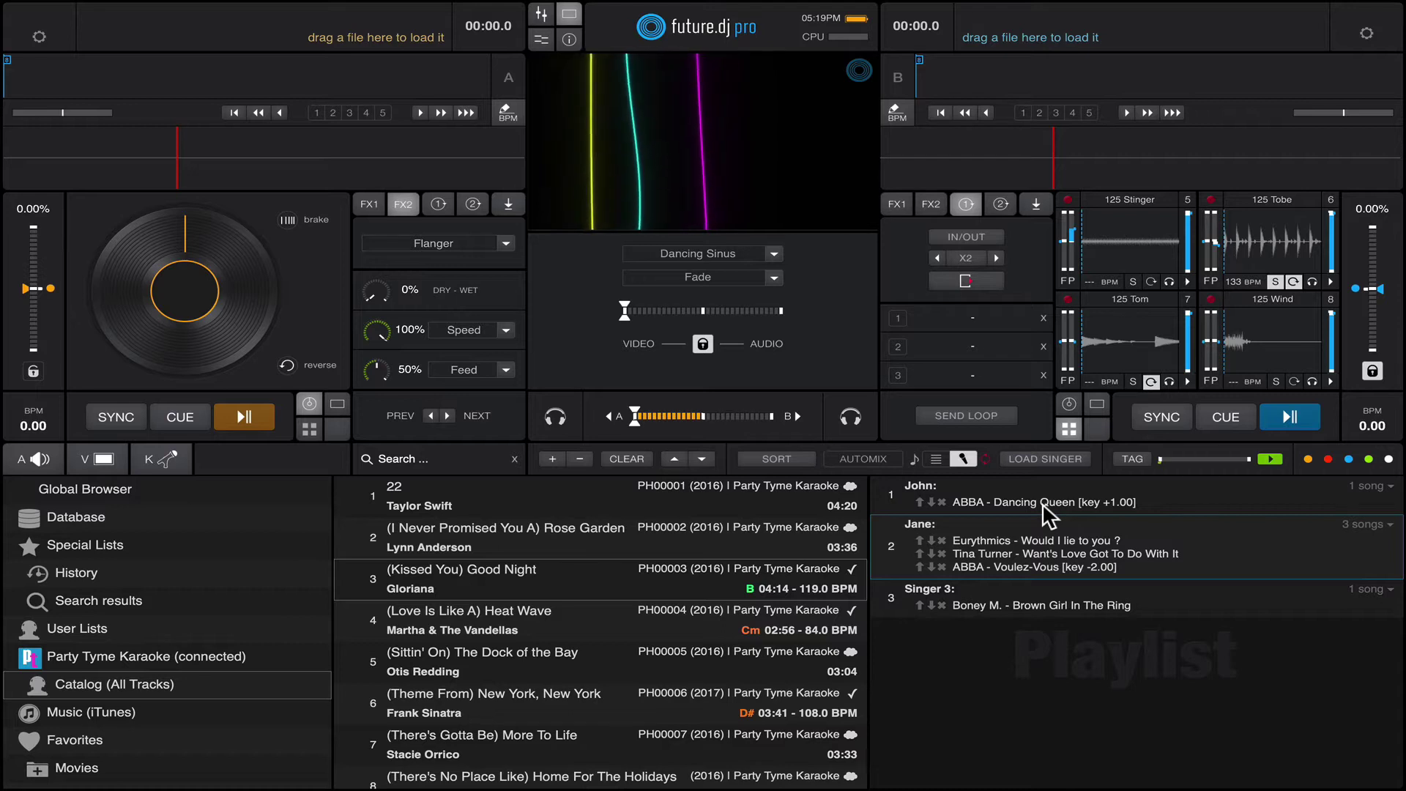
Step: Drag '(Theme From) New York, New York' from the catalog onto the first singer's queue
{"action": "left_click", "coordinate": [484, 539]}
{"action": "left_click", "coordinate": [524, 664]}
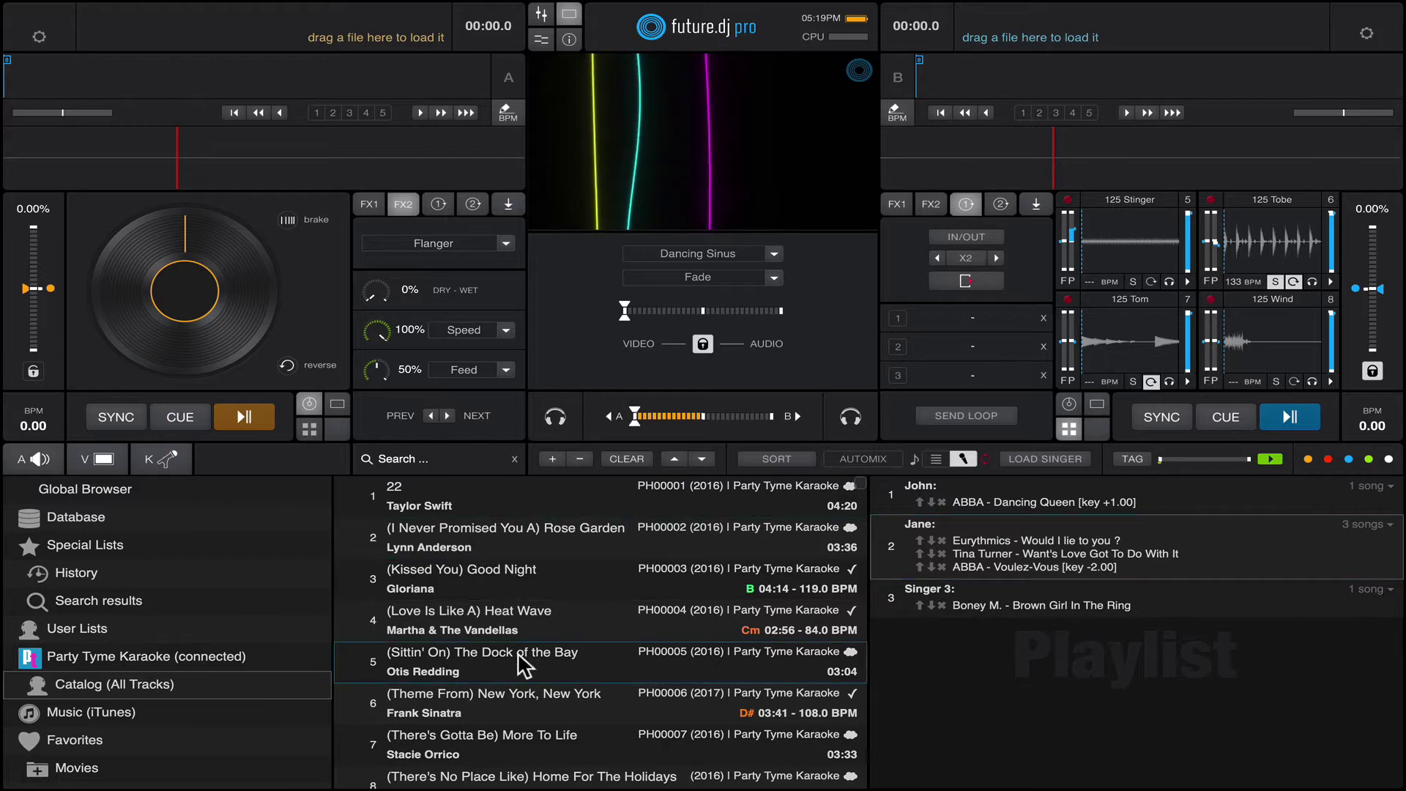
{"action": "left_click", "coordinate": [507, 702]}
{"action": "left_click_drag", "start_coordinate": [508, 692], "coordinate": [984, 500]}
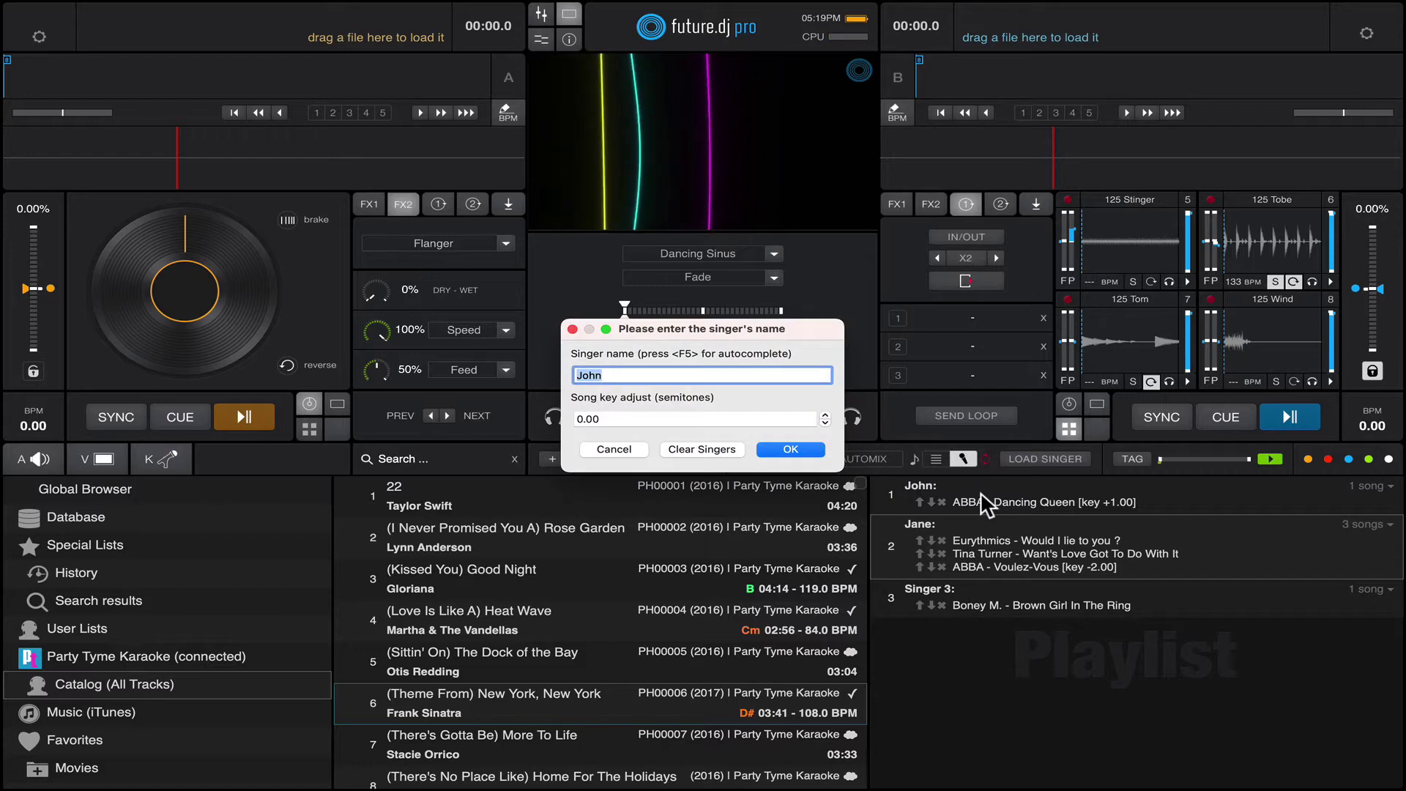
Step: Set the song key adjust to +1.00 and confirm adding the song
{"action": "left_click", "coordinate": [826, 422]}
{"action": "left_click", "coordinate": [825, 422]}
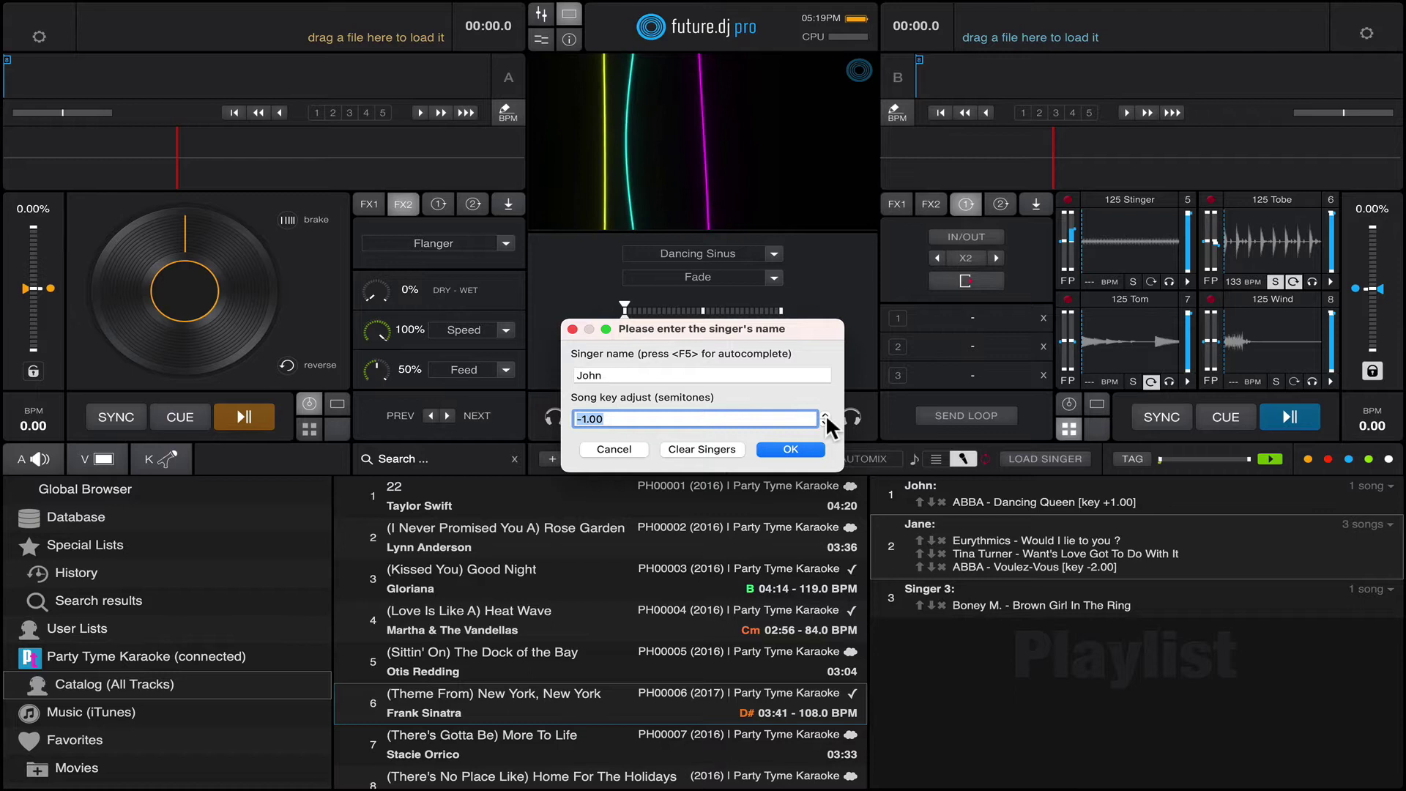
{"action": "left_click", "coordinate": [826, 415]}
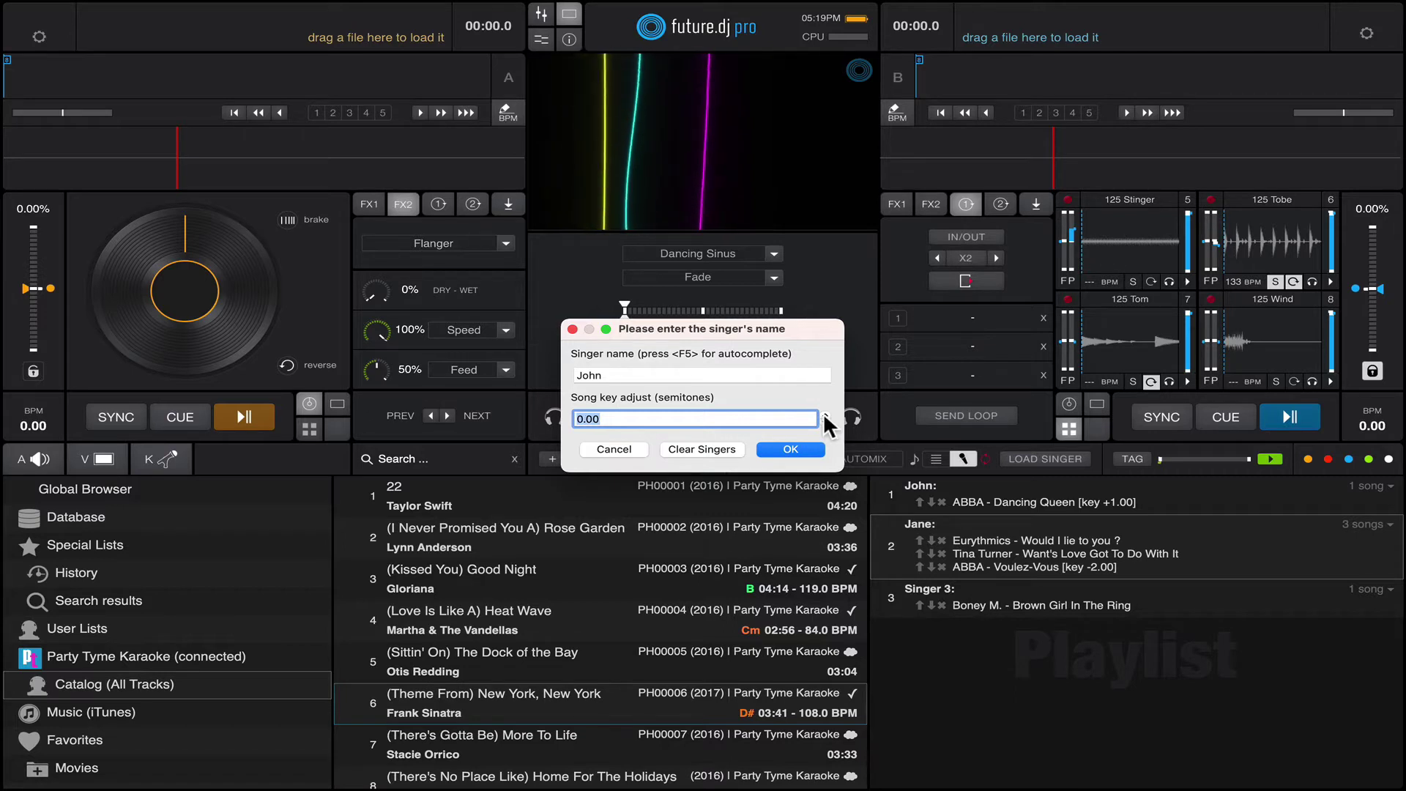
{"action": "left_click", "coordinate": [826, 414]}
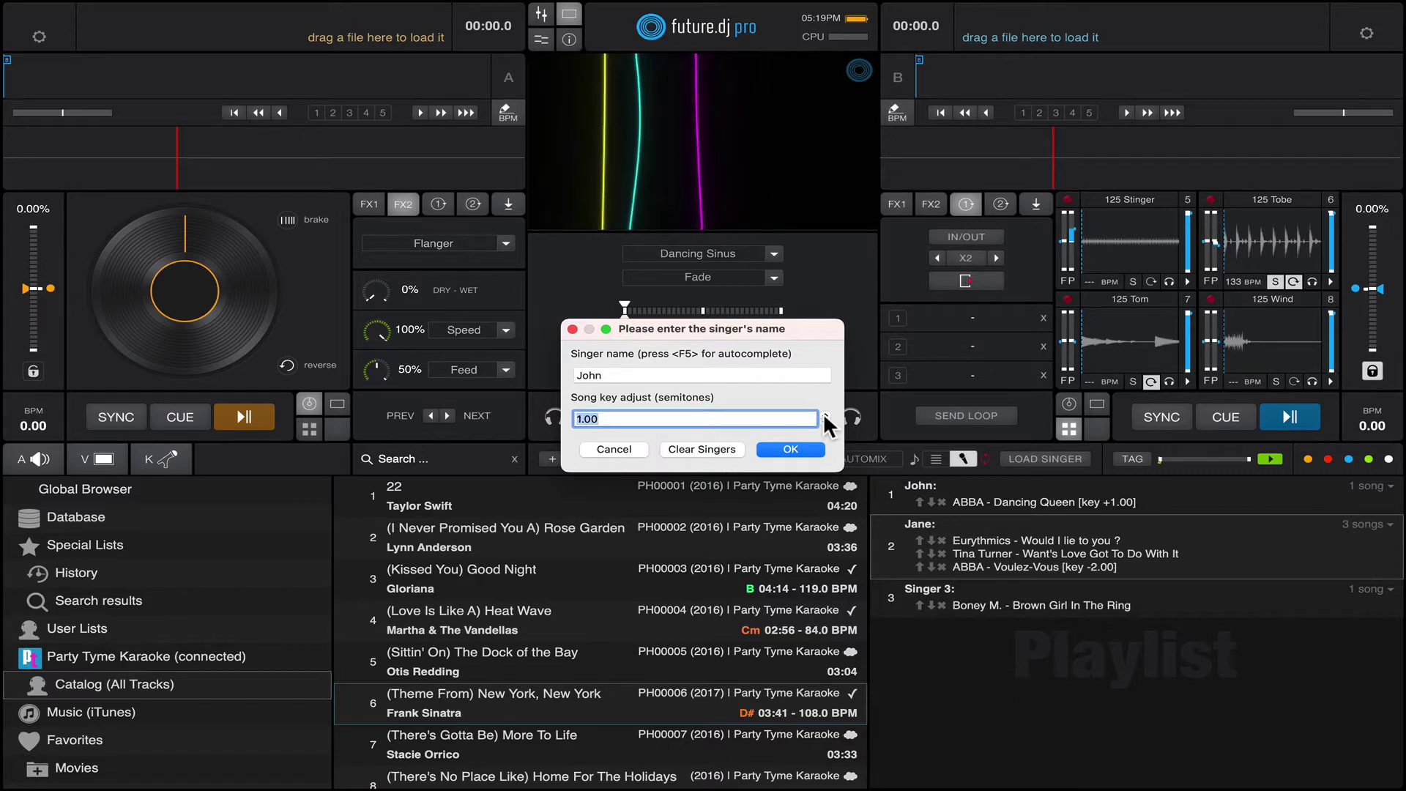
{"action": "left_click", "coordinate": [791, 449]}
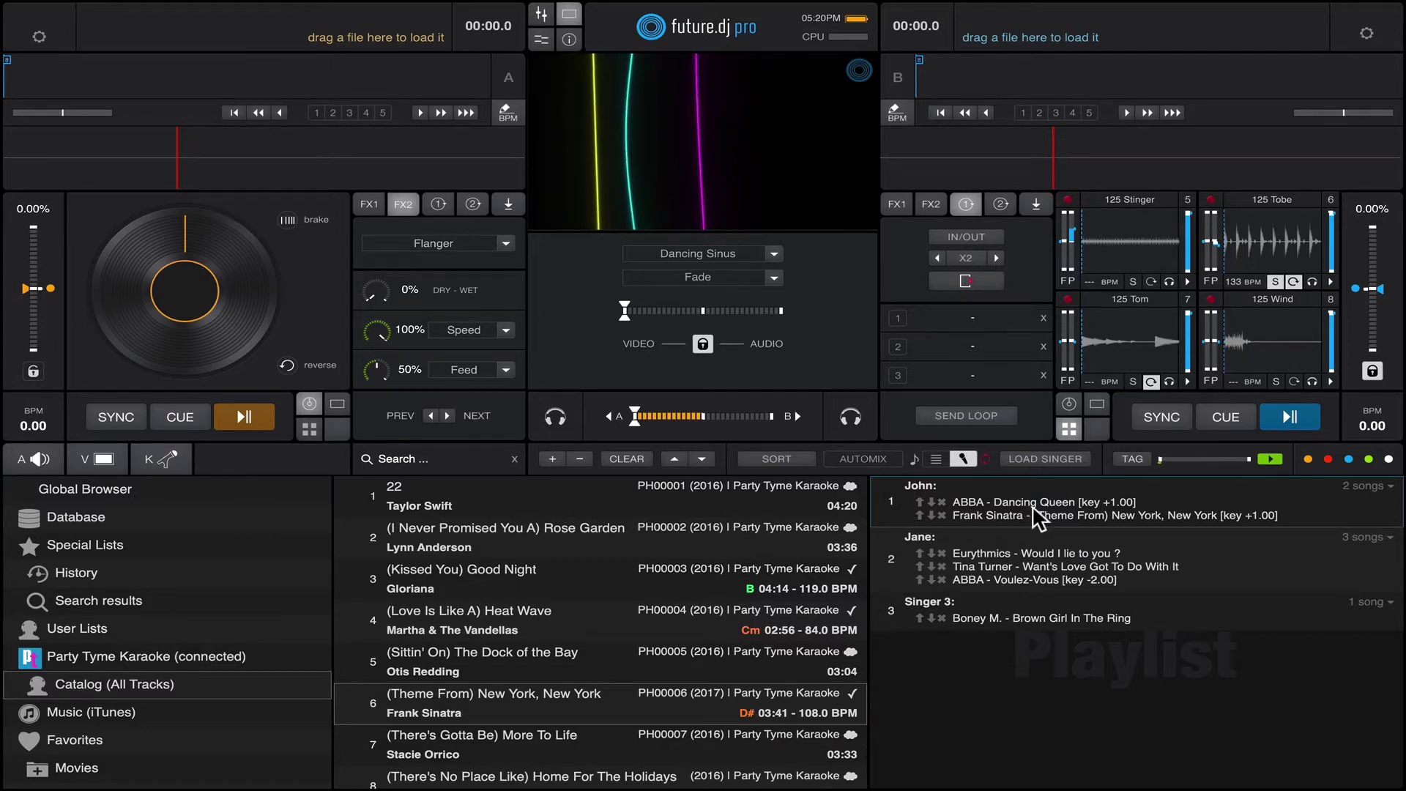
Step: Load Dancing Queen on deck A, pause it, and seek to near the song's end
{"action": "left_click", "coordinate": [1043, 459]}
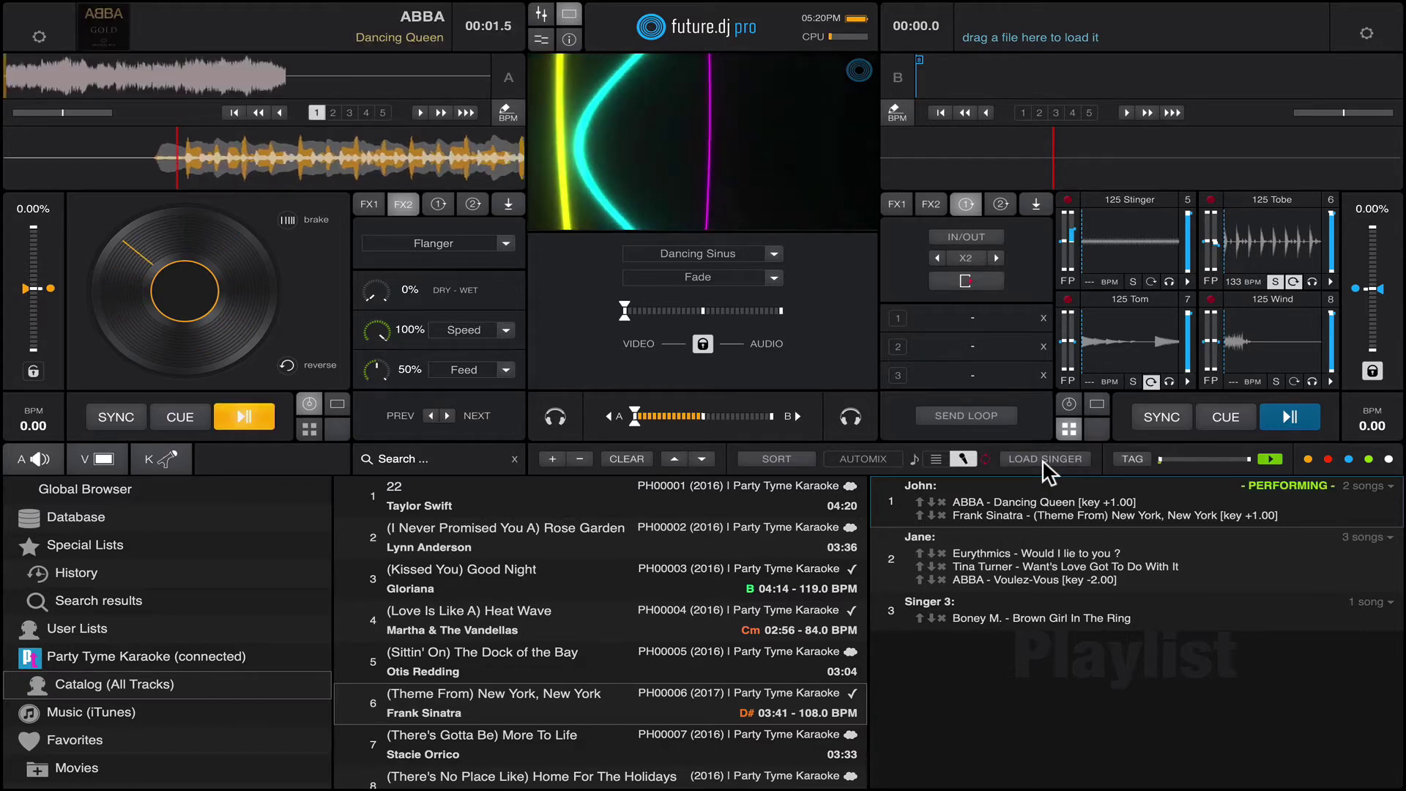
{"action": "left_click", "coordinate": [258, 418]}
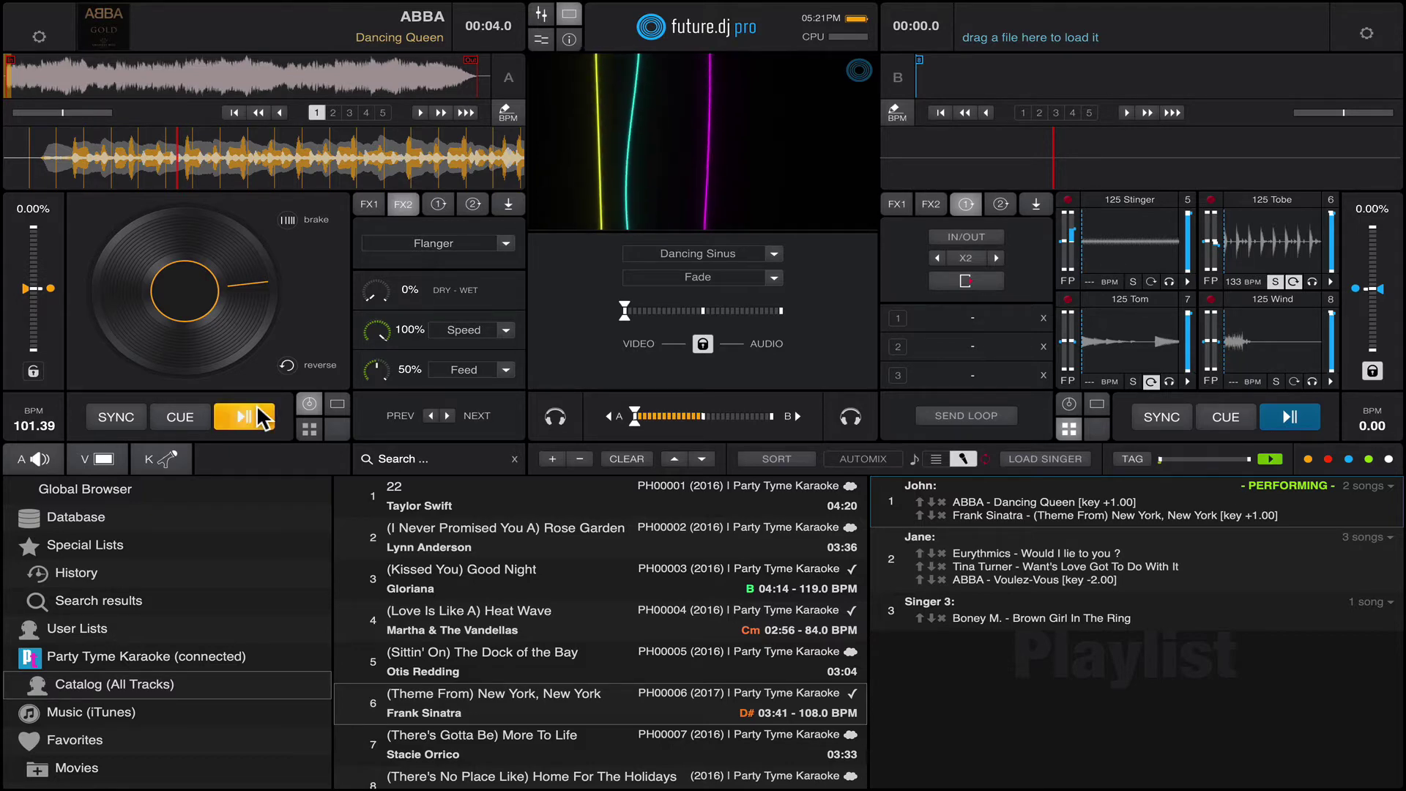
{"action": "left_click", "coordinate": [96, 74]}
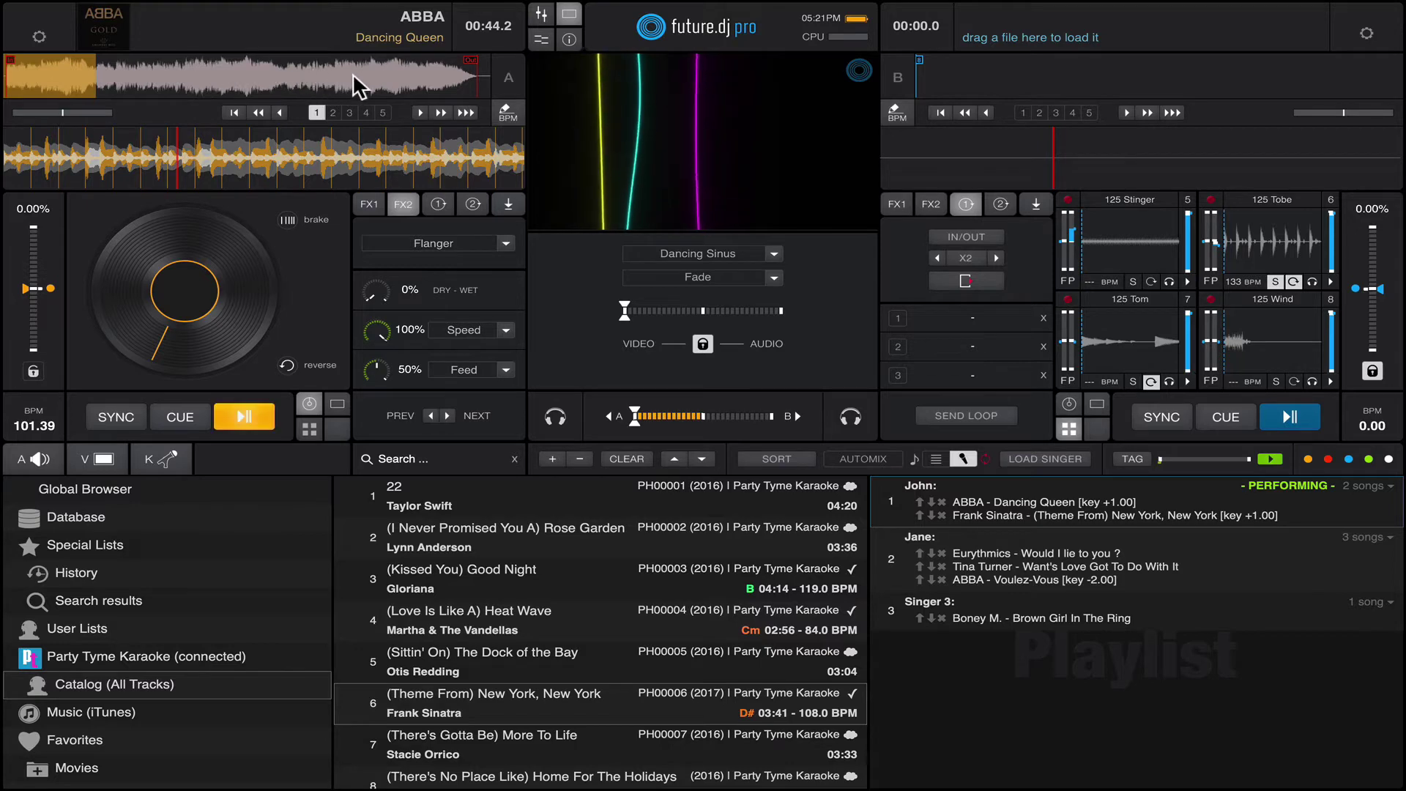
{"action": "left_click_drag", "start_coordinate": [400, 66], "coordinate": [470, 69]}
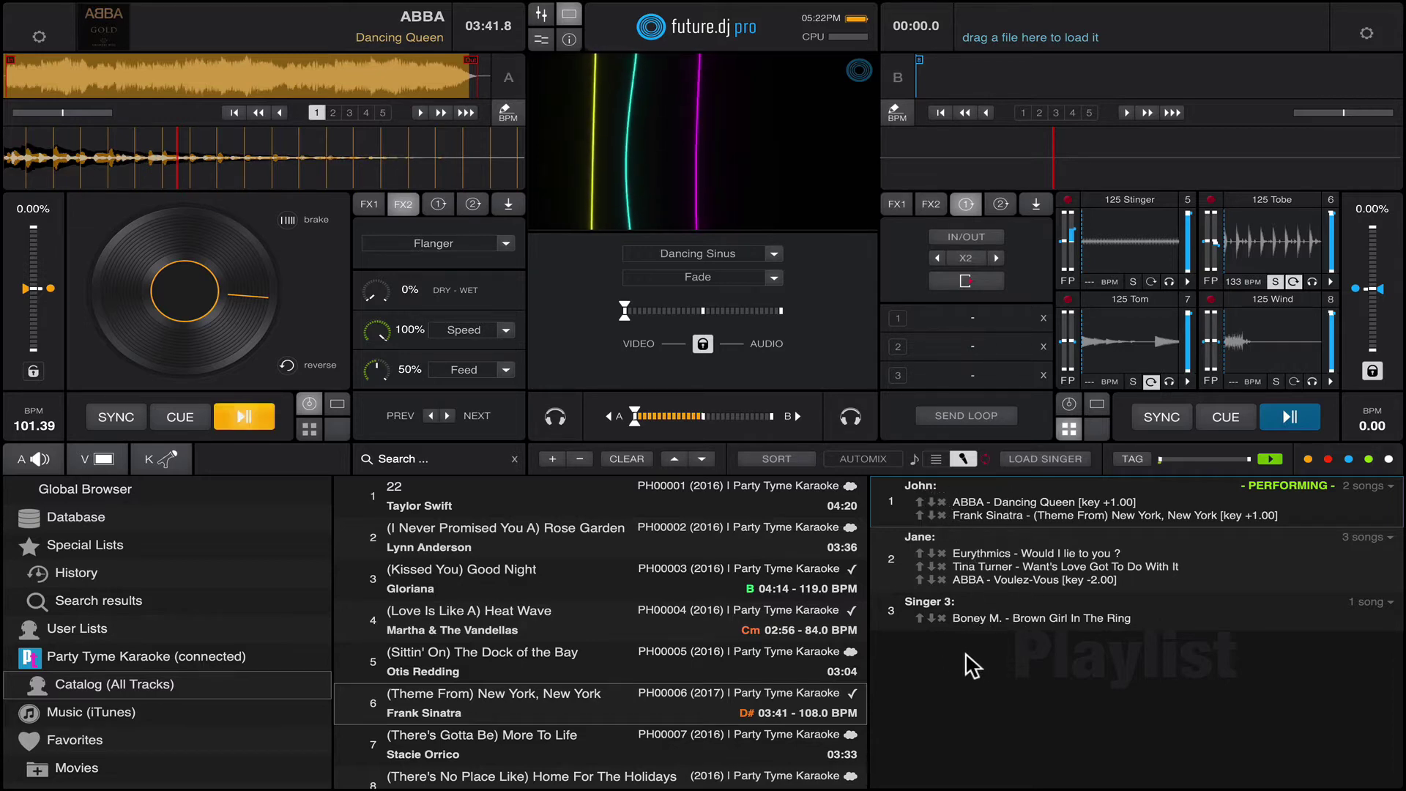
Step: Load the next singer's 'Would I lie to you?' onto deck A and pause it
{"action": "left_click", "coordinate": [1031, 459]}
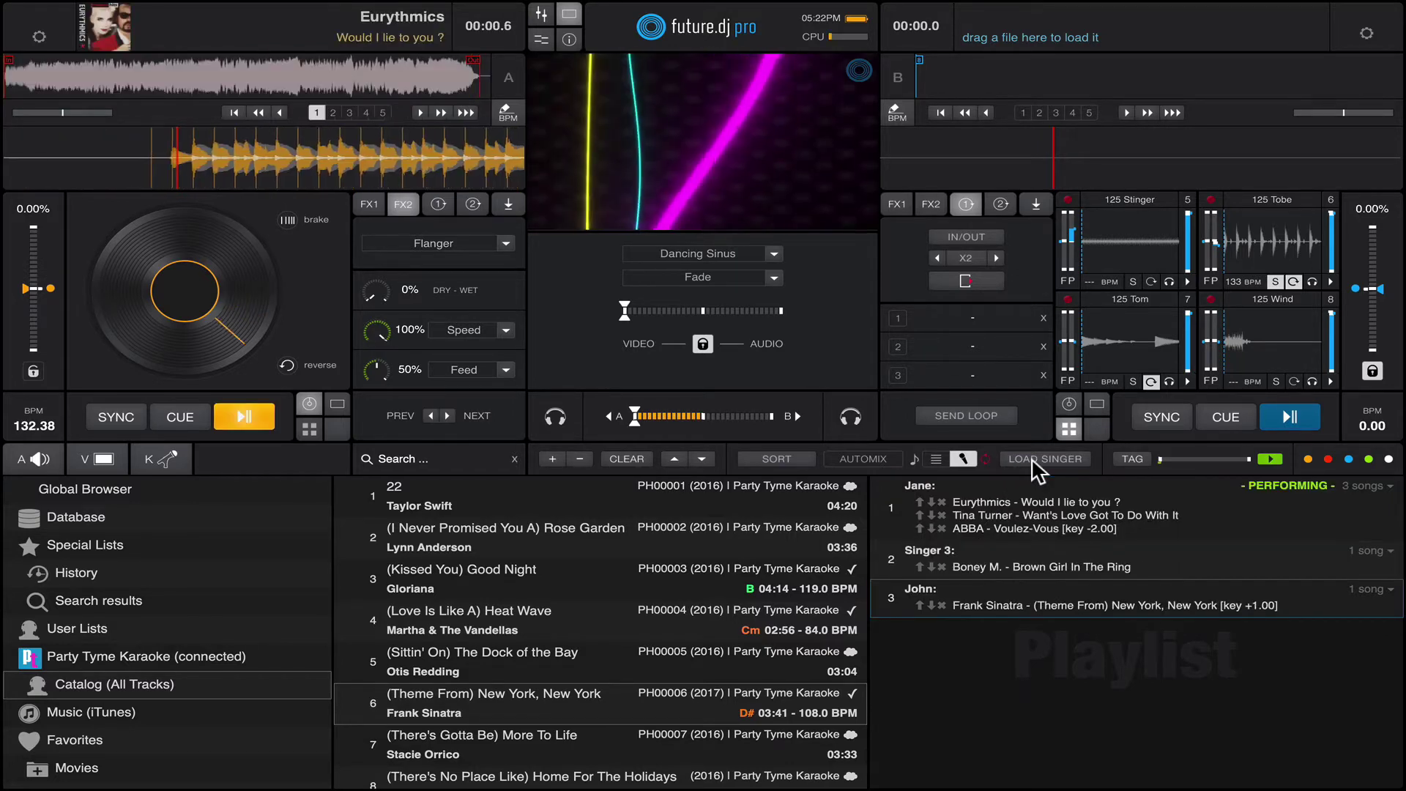
{"action": "left_click", "coordinate": [271, 421]}
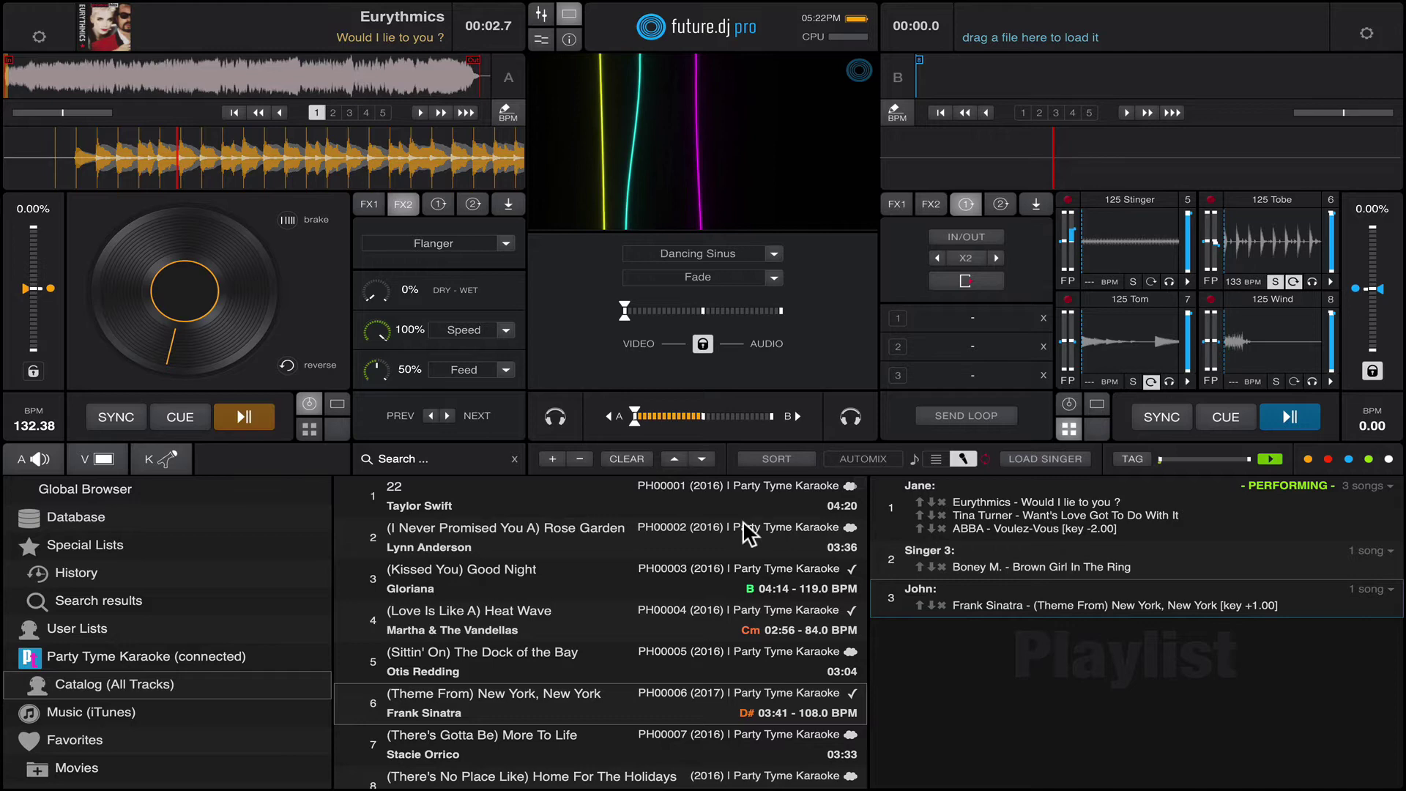
Step: Queue Taylor Swift's '22' for a new fourth singer and confirm the singer dialog
{"action": "left_click", "coordinate": [489, 511]}
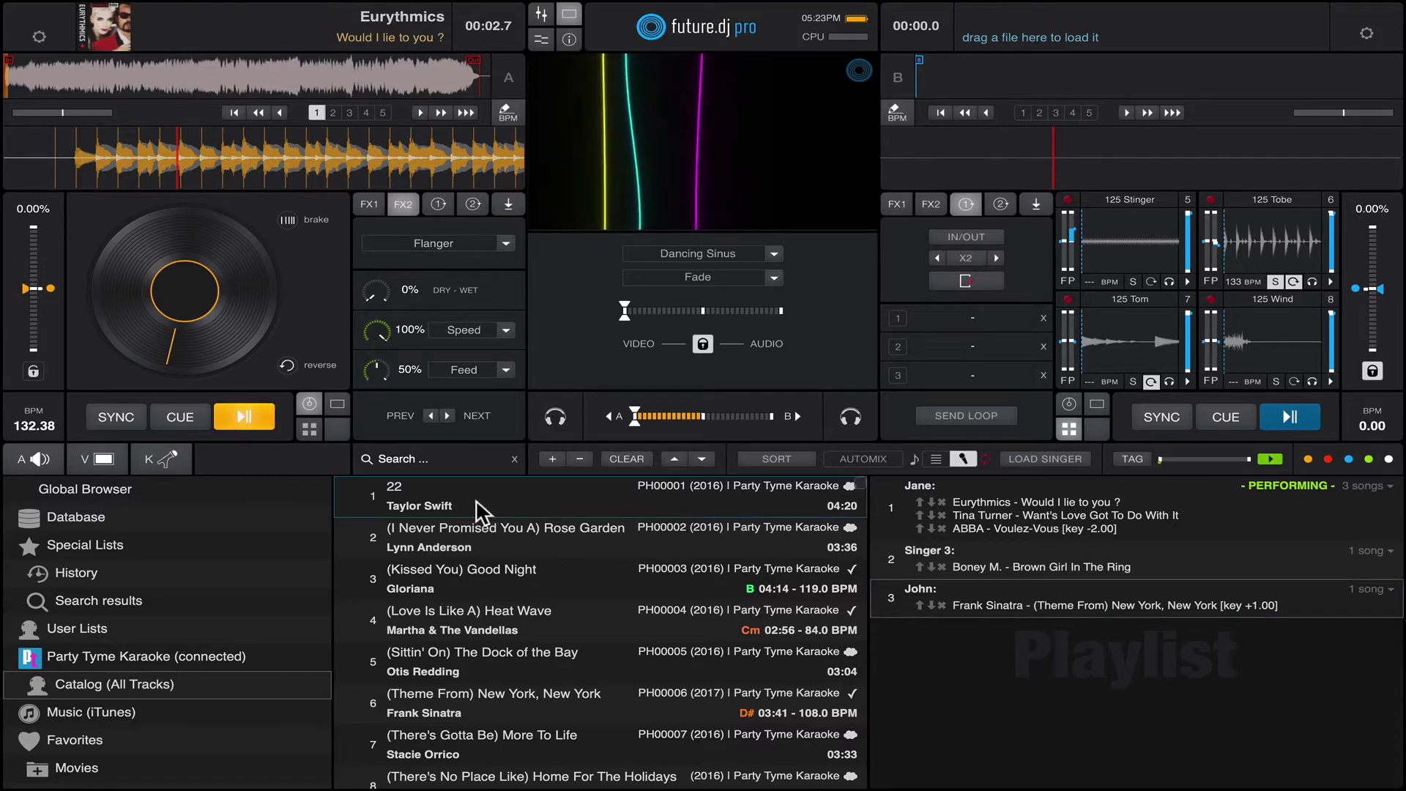
{"action": "left_click_drag", "start_coordinate": [477, 501], "coordinate": [971, 667]}
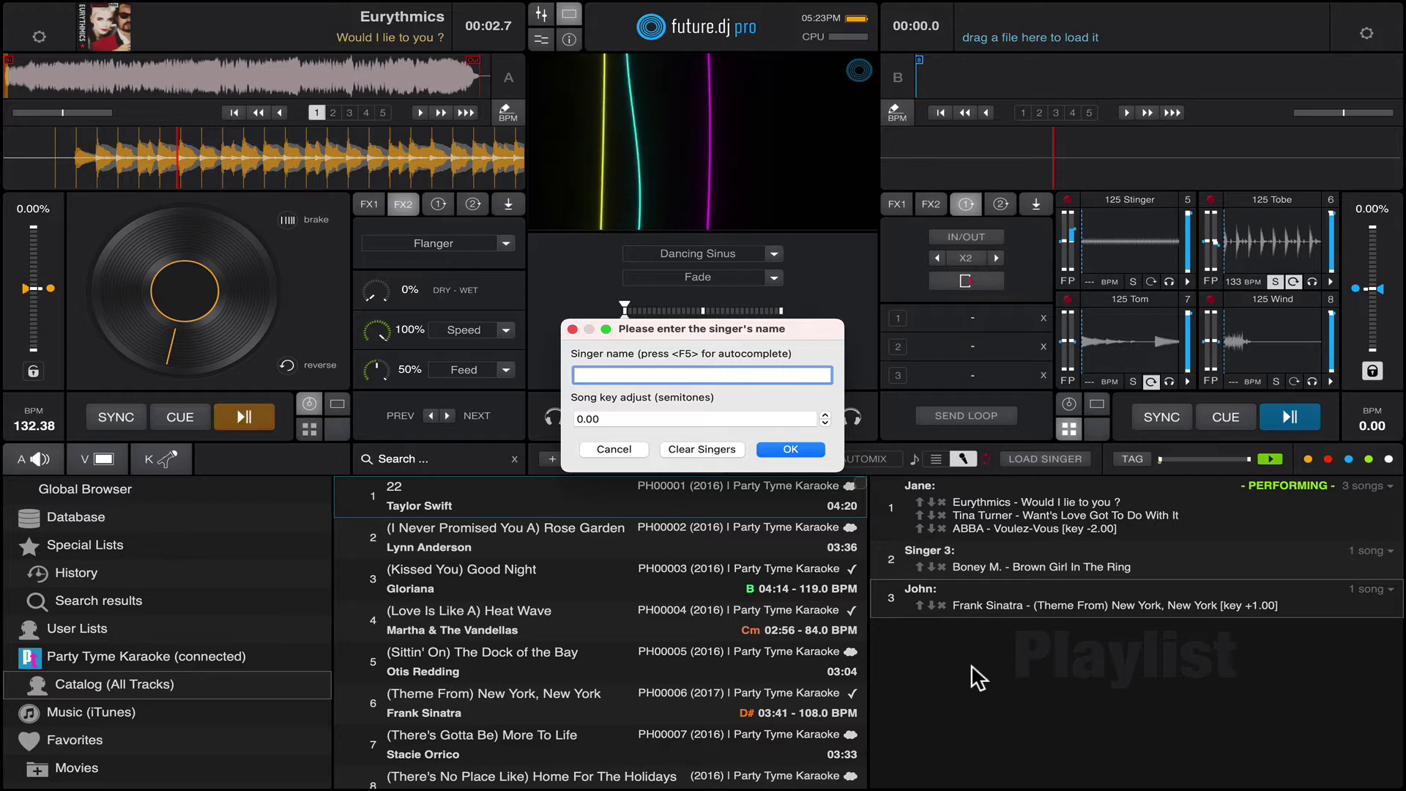
{"action": "left_click", "coordinate": [794, 450]}
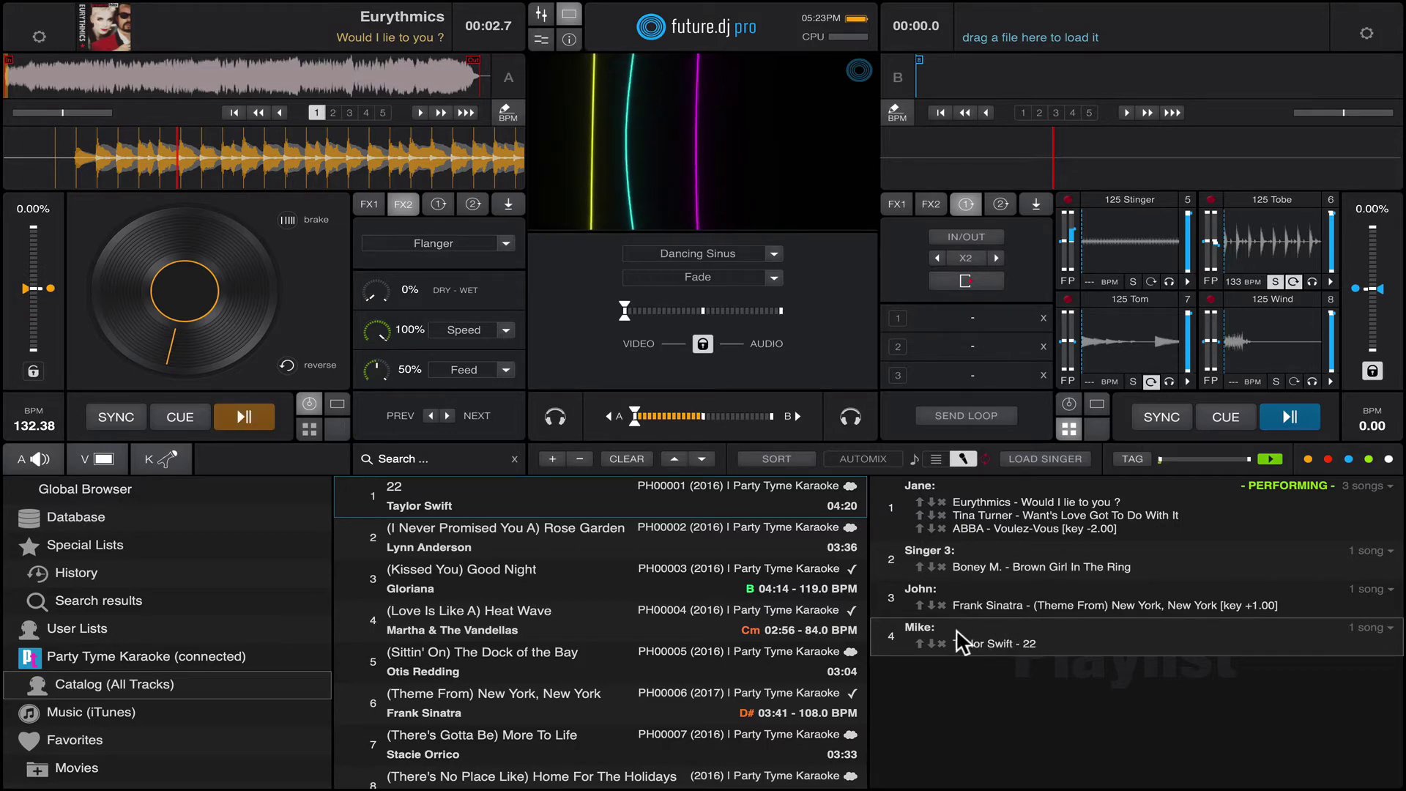
Step: Queue Gloriana's '(Kissed You) Good Night' for a new fifth singer and confirm
{"action": "left_click", "coordinate": [542, 583]}
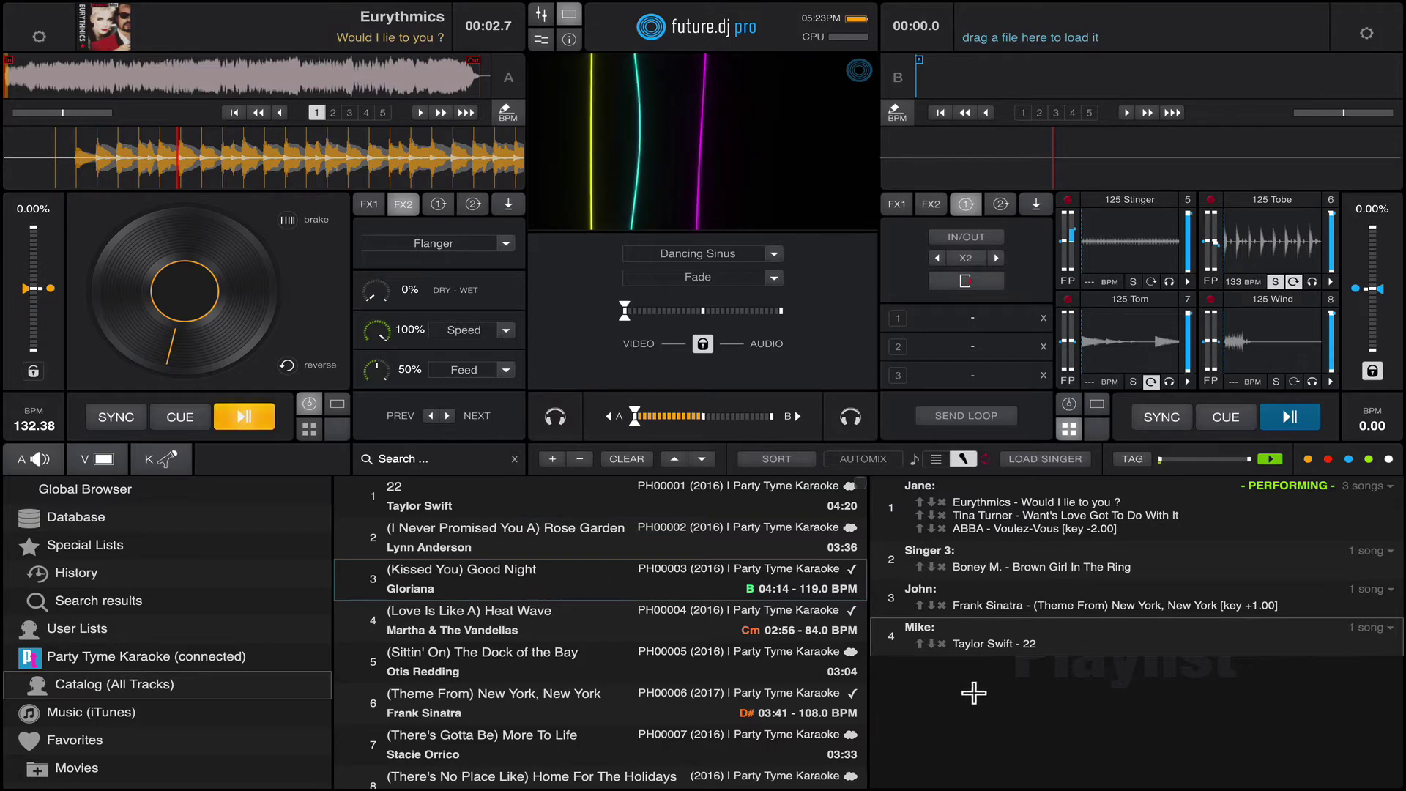
{"action": "left_click_drag", "start_coordinate": [974, 692], "coordinate": [975, 692]}
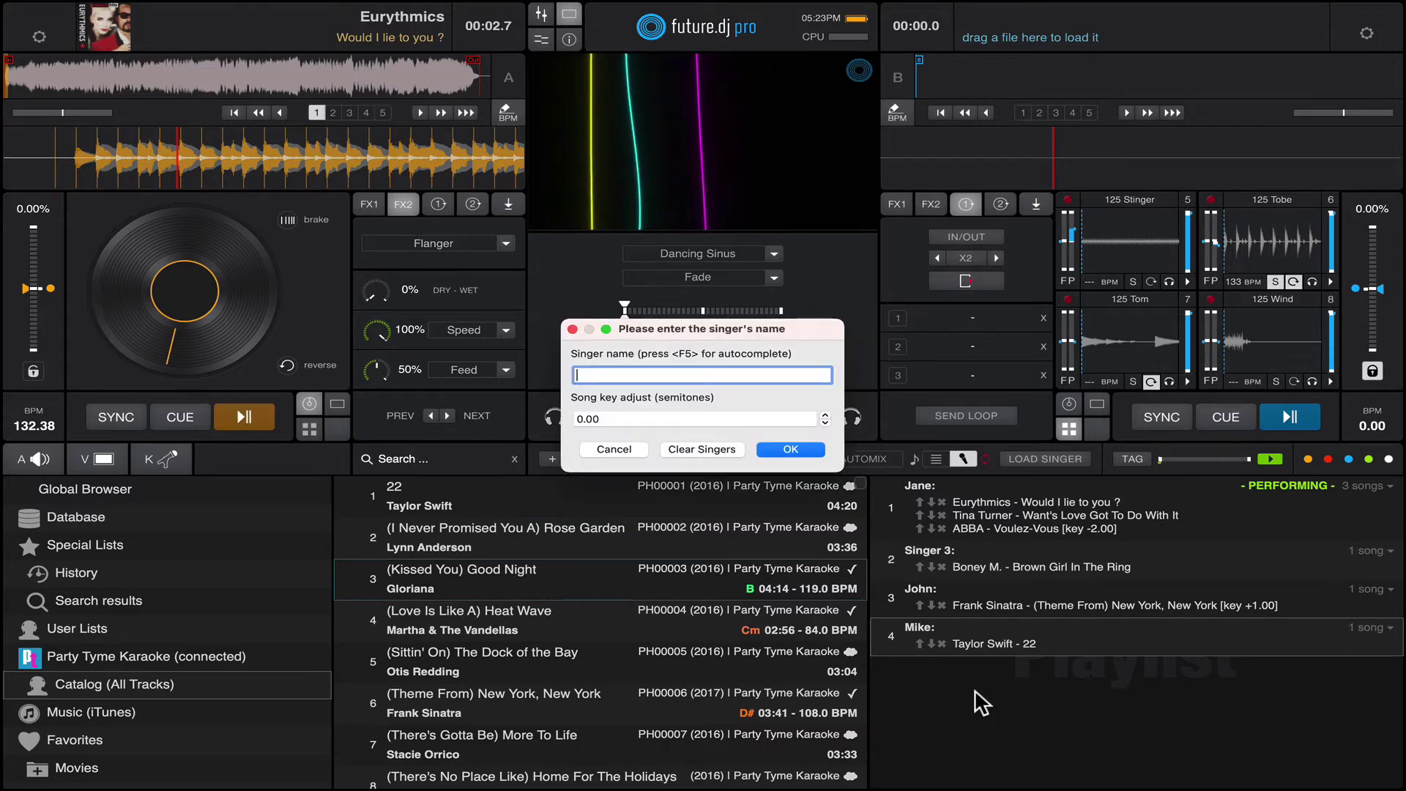
{"action": "left_click", "coordinate": [819, 447]}
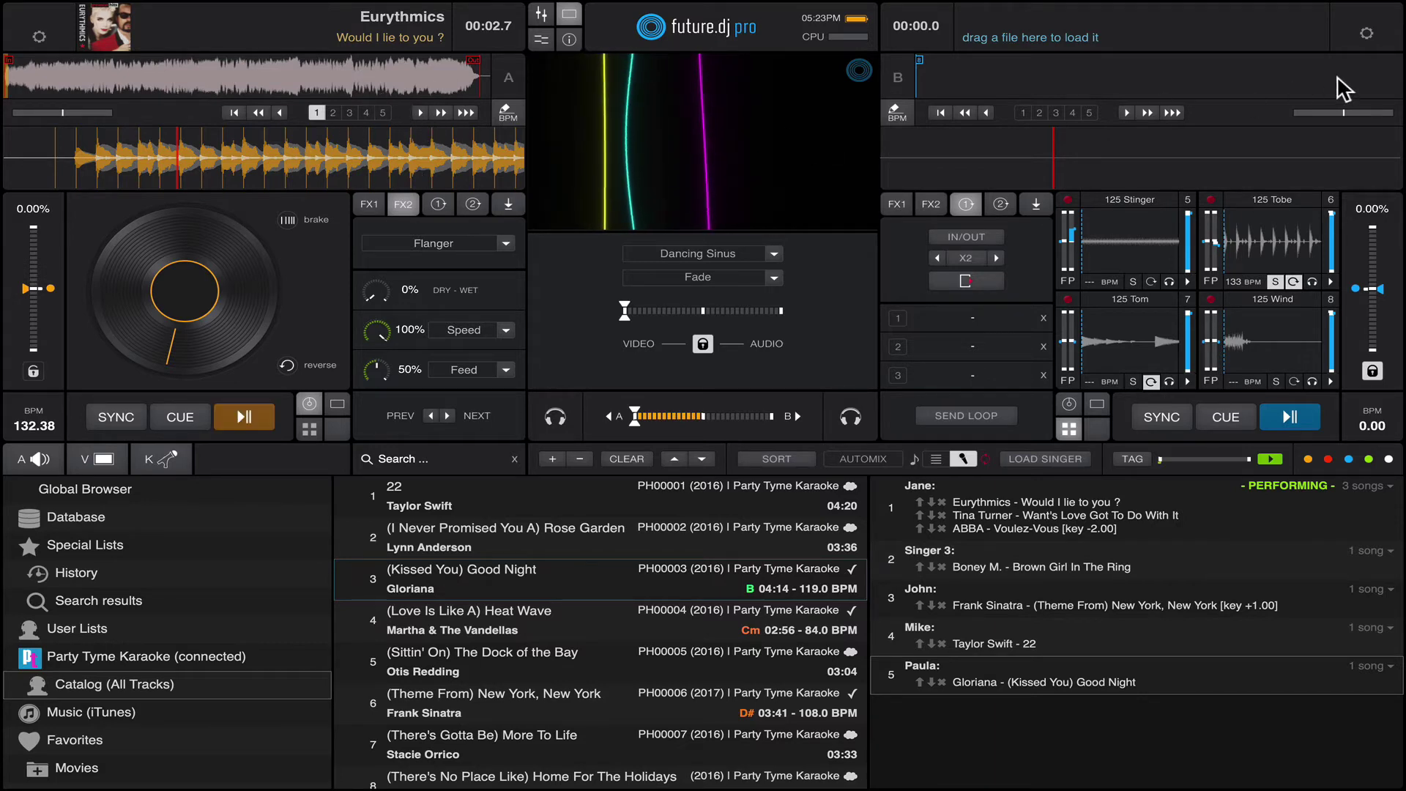
Step: Open the Karaoke preferences, adjust the next-singers count, and move the window off the video preview
{"action": "left_click", "coordinate": [1367, 34]}
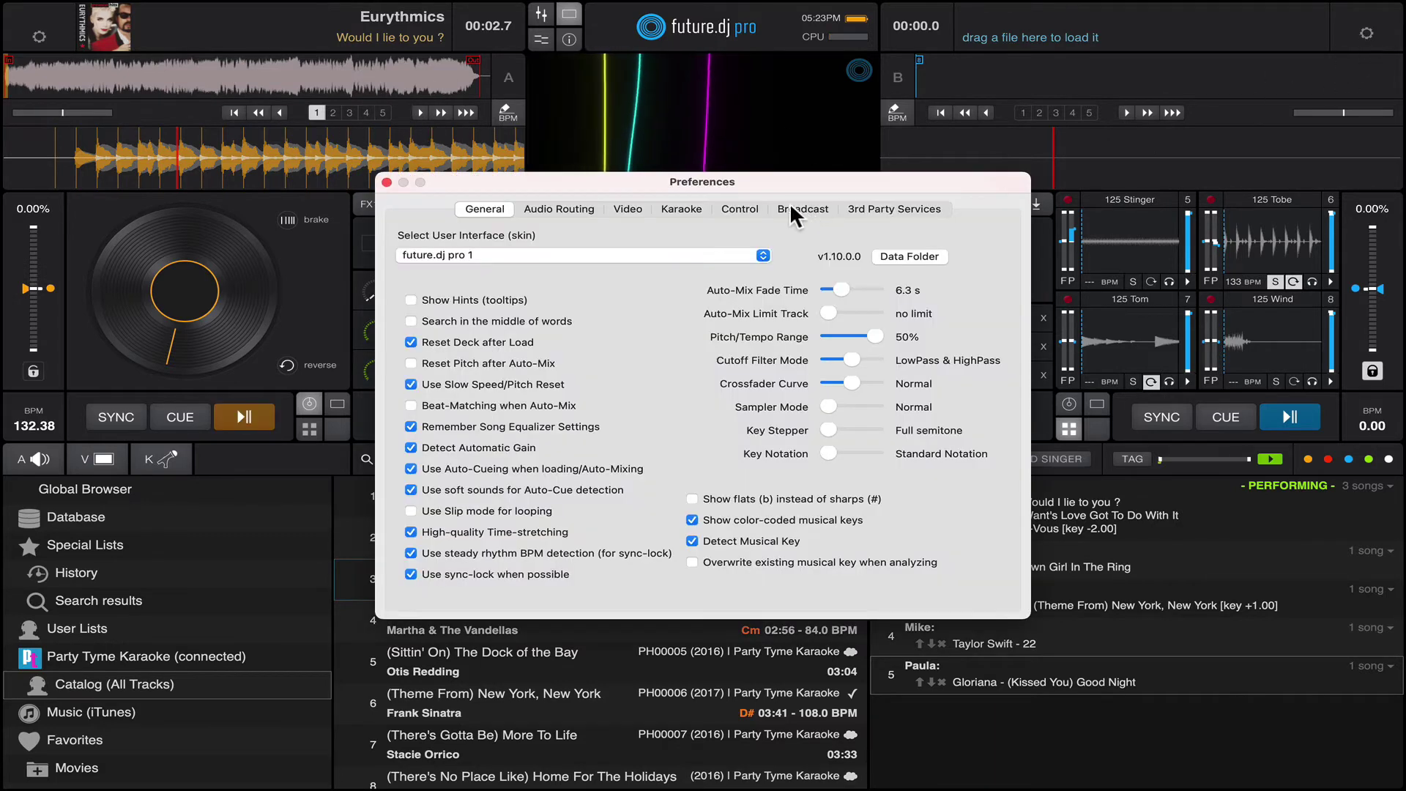
{"action": "left_click", "coordinate": [677, 208]}
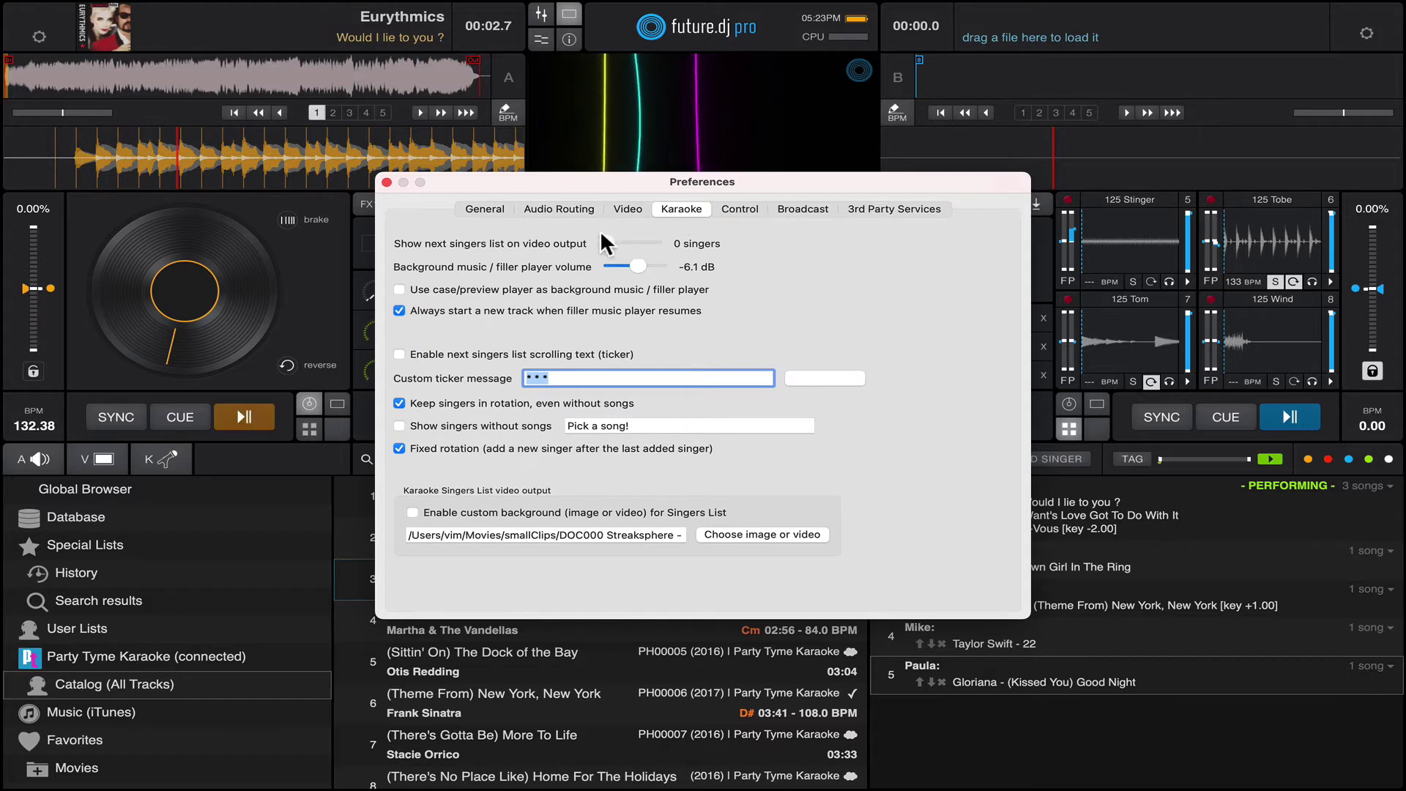
{"action": "left_click_drag", "start_coordinate": [602, 242], "coordinate": [629, 237]}
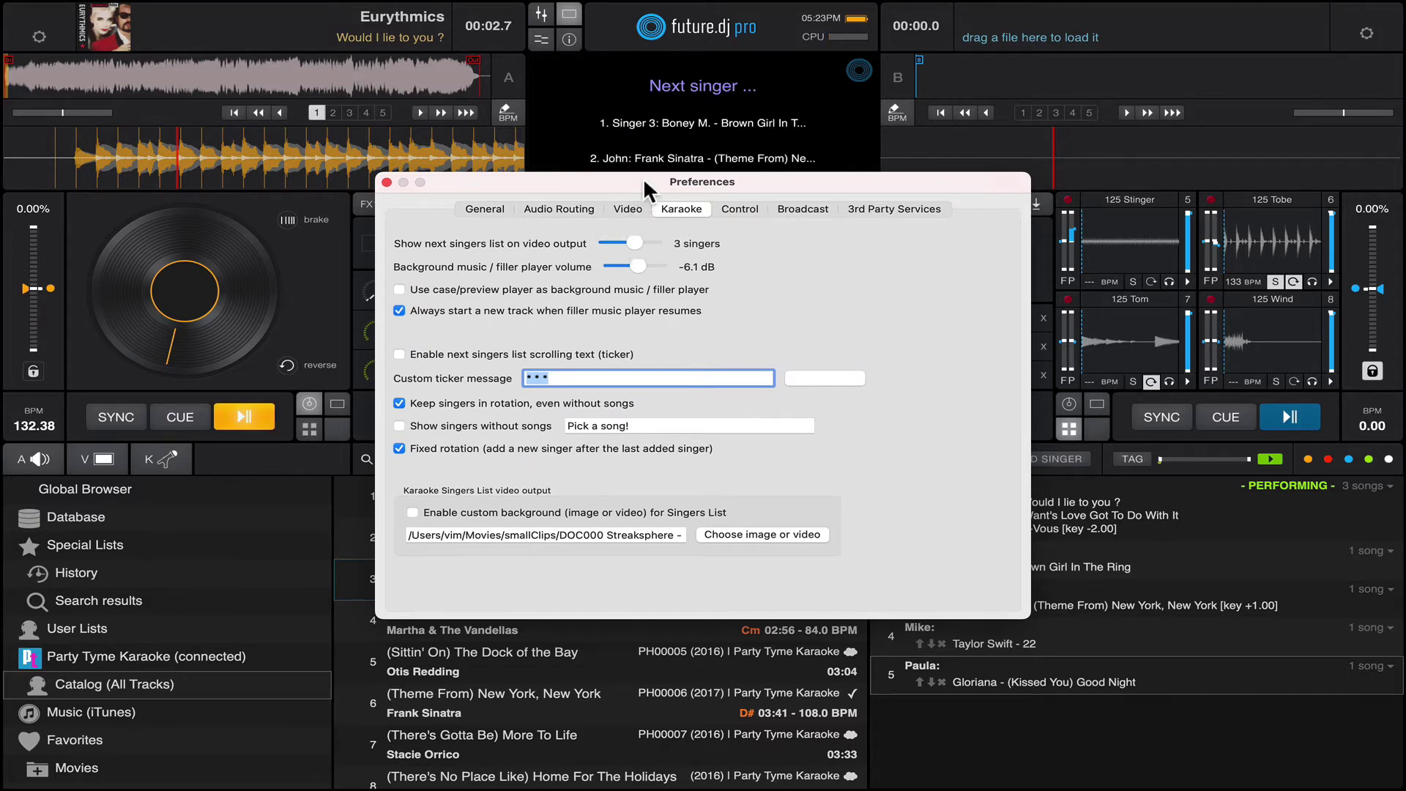
{"action": "left_click_drag", "start_coordinate": [643, 177], "coordinate": [642, 260]}
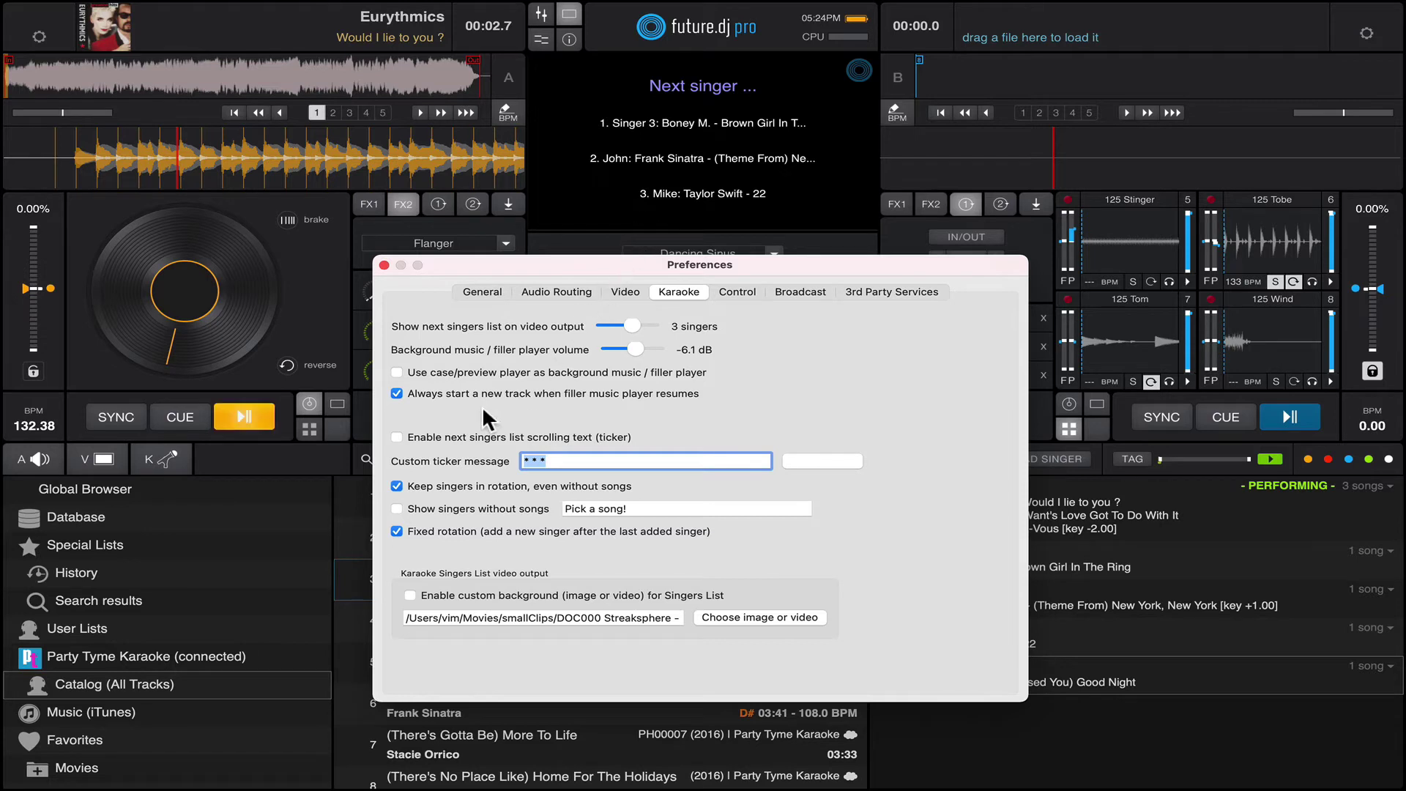
Step: Enable the next-singers scrolling ticker and set Show next singers to 0
{"action": "left_click", "coordinate": [396, 436]}
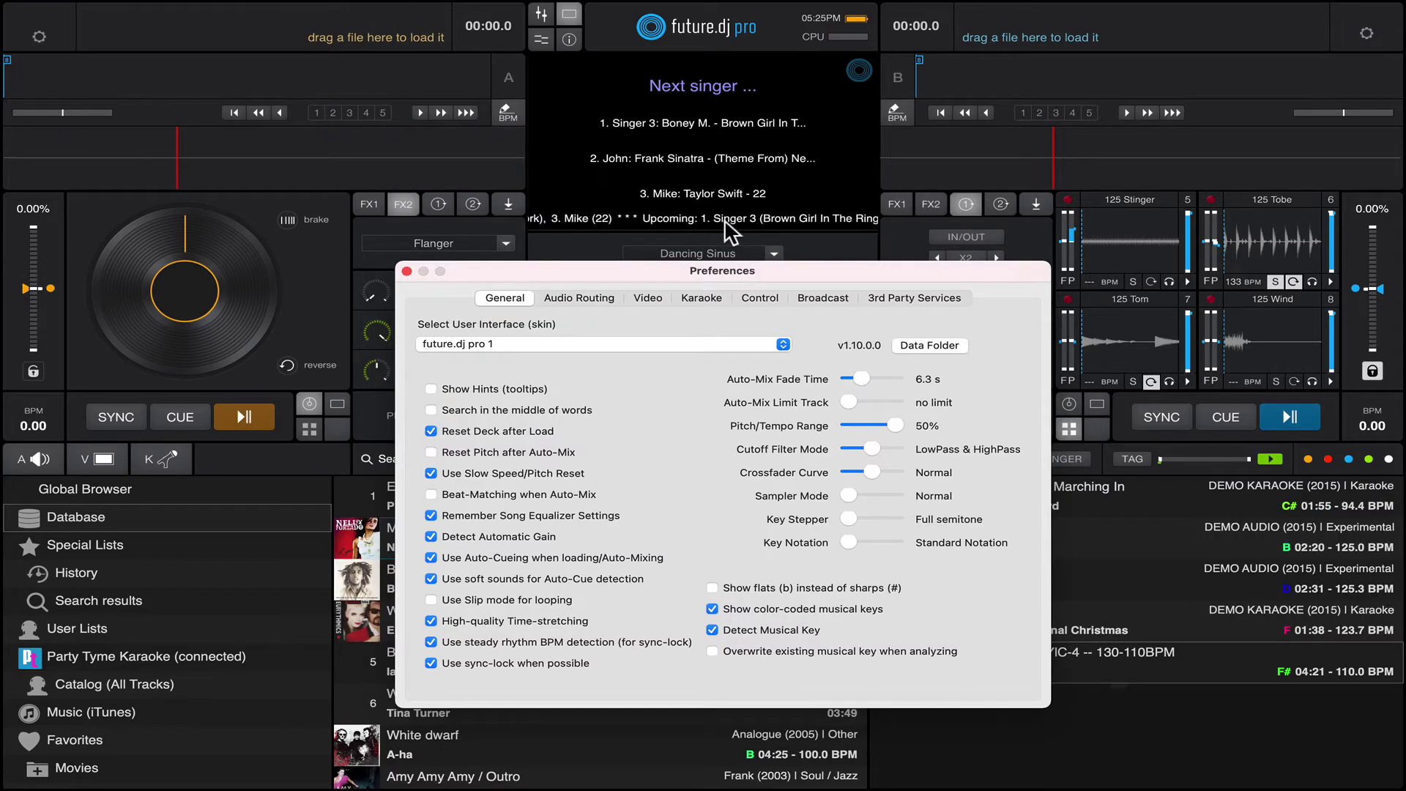
{"action": "left_click", "coordinate": [701, 298]}
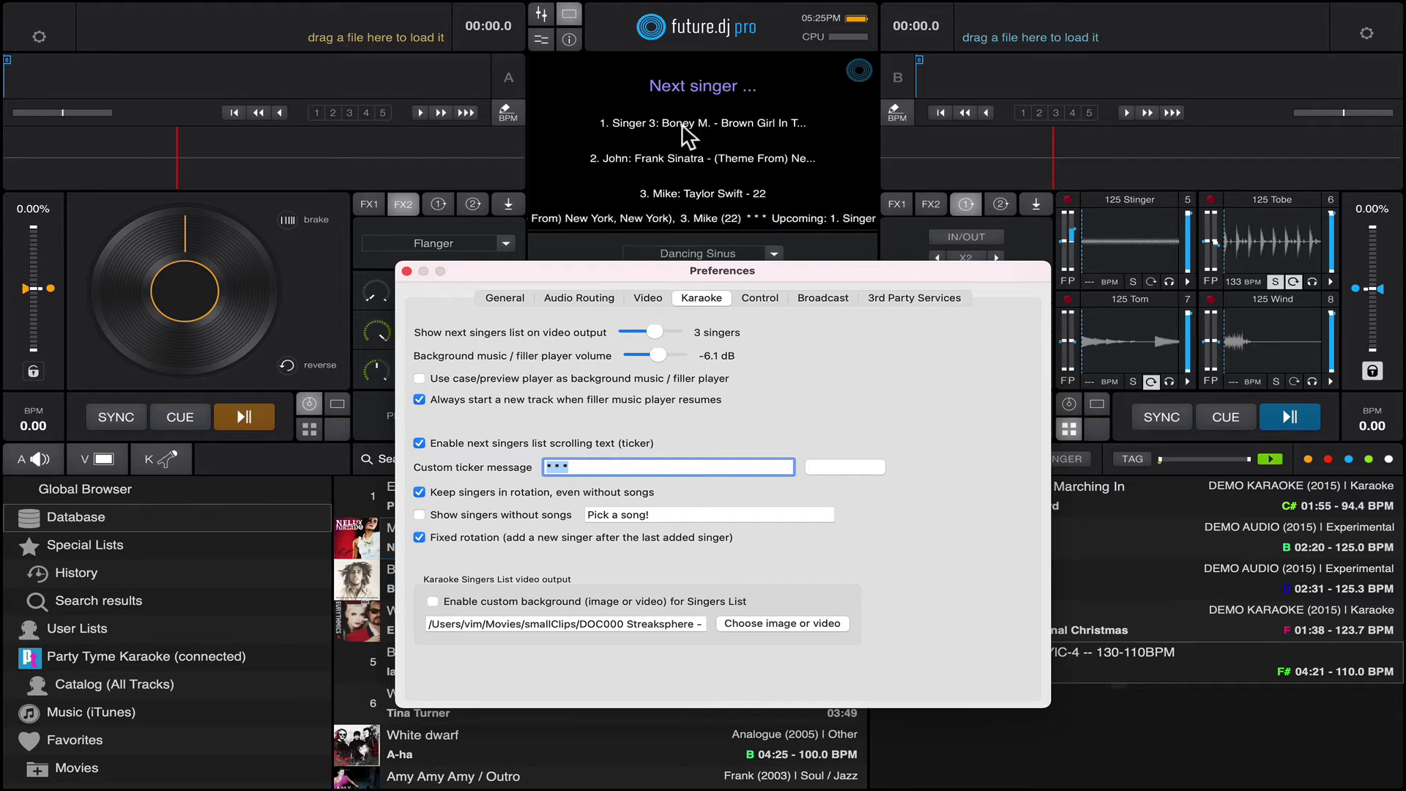
{"action": "left_click_drag", "start_coordinate": [655, 322], "coordinate": [626, 332]}
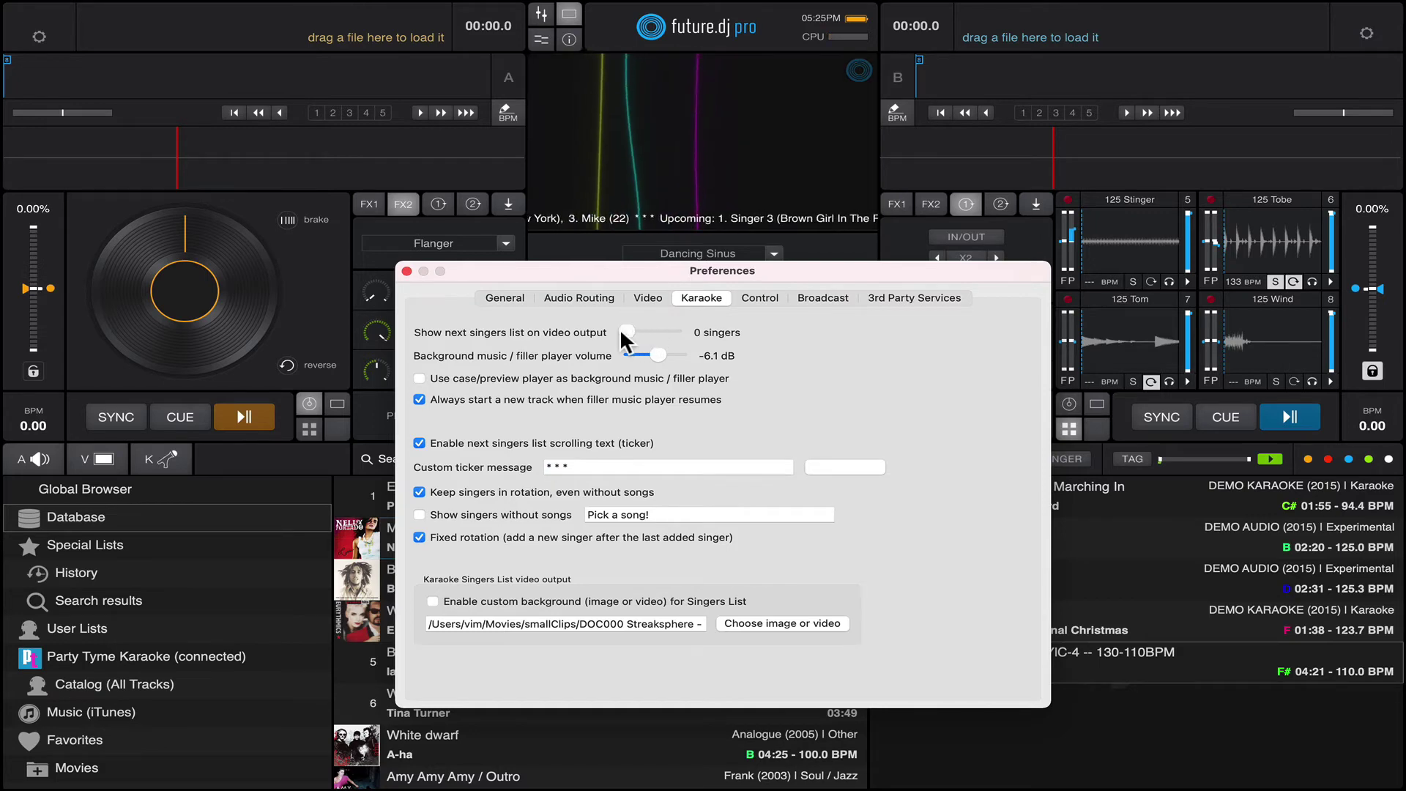
{"action": "left_click_drag", "start_coordinate": [666, 268], "coordinate": [662, 330]}
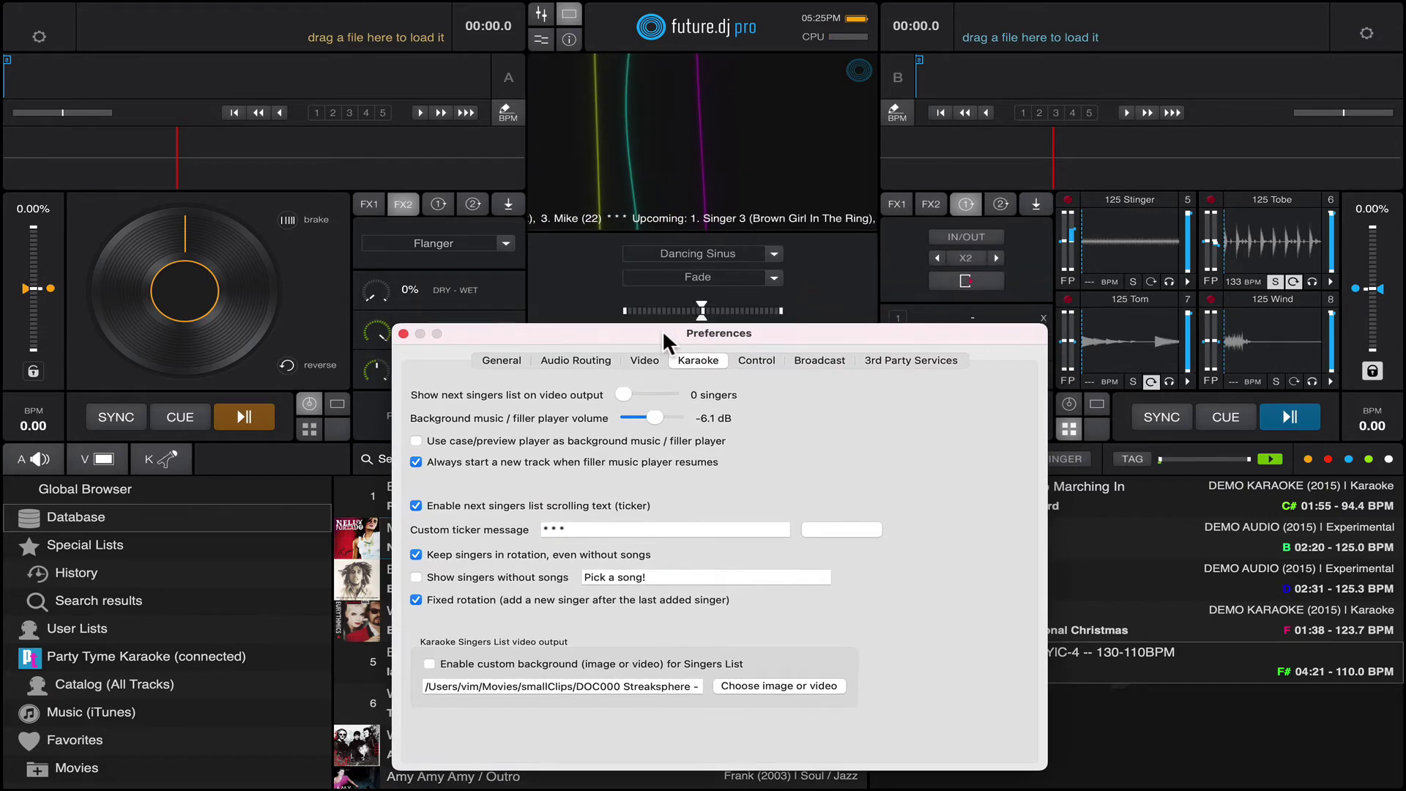
Step: Close Preferences, slide the fade fully to video, and compare Dancing stick figures with Dancing Sinus
{"action": "left_click", "coordinate": [403, 333]}
{"action": "left_click_drag", "start_coordinate": [693, 320], "coordinate": [625, 315]}
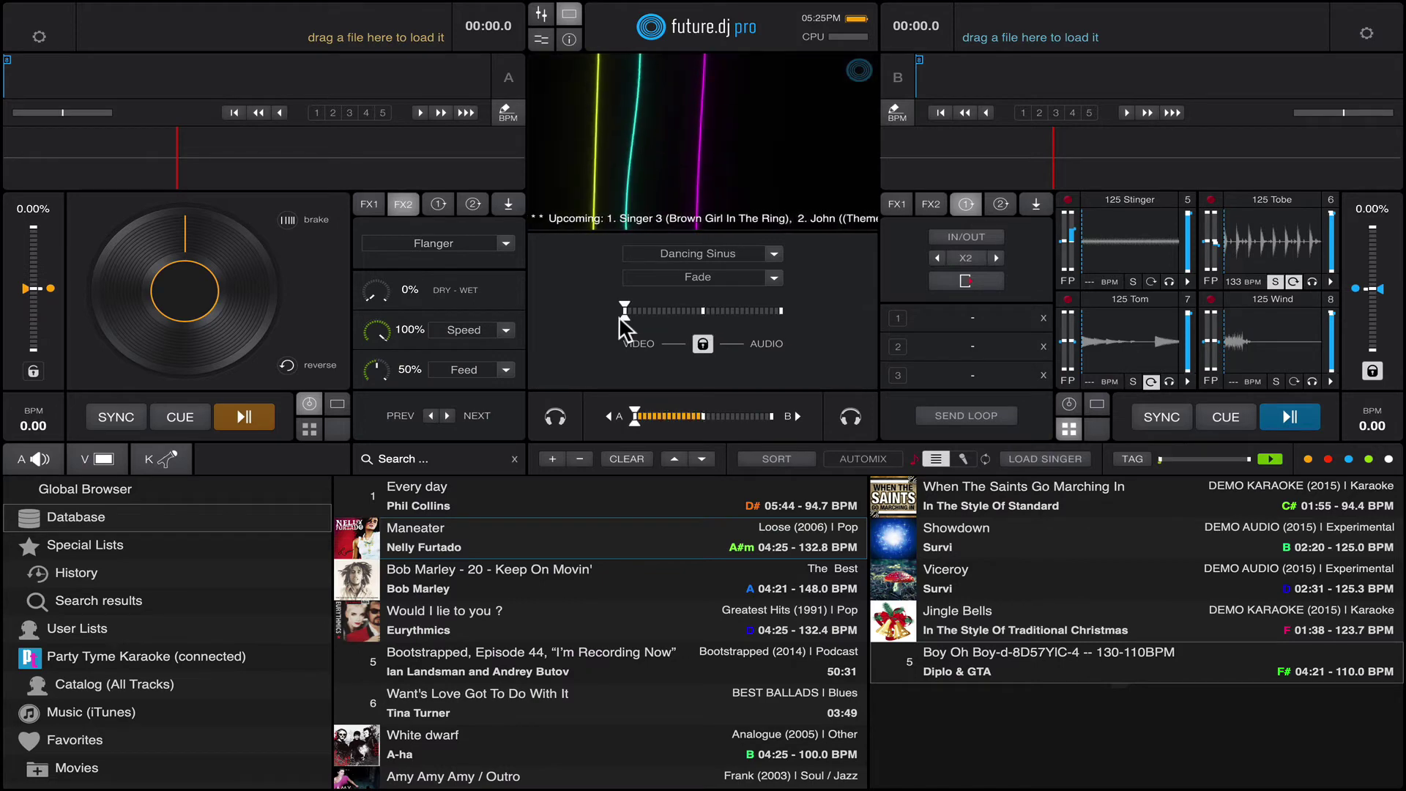
{"action": "left_click", "coordinate": [771, 253]}
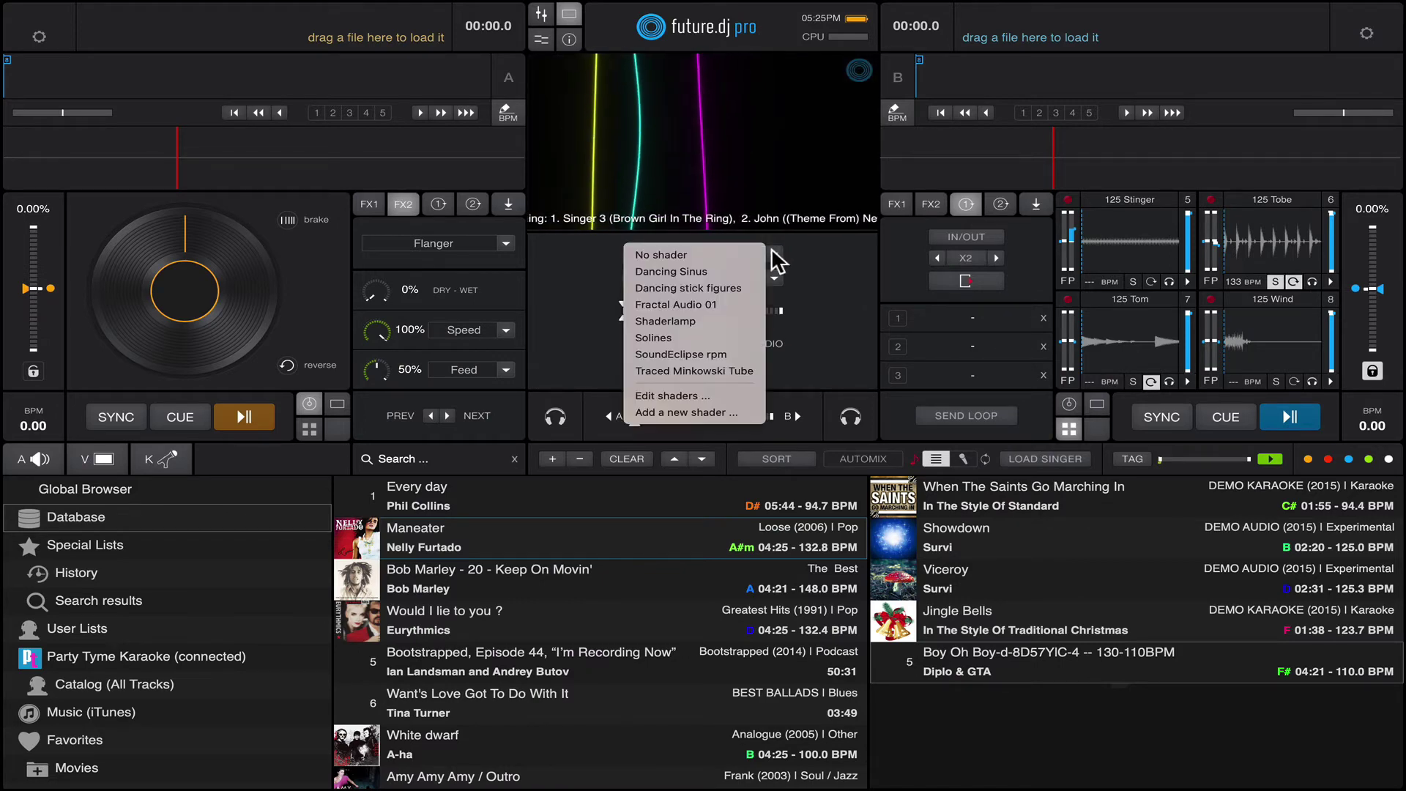
{"action": "left_click", "coordinate": [744, 287]}
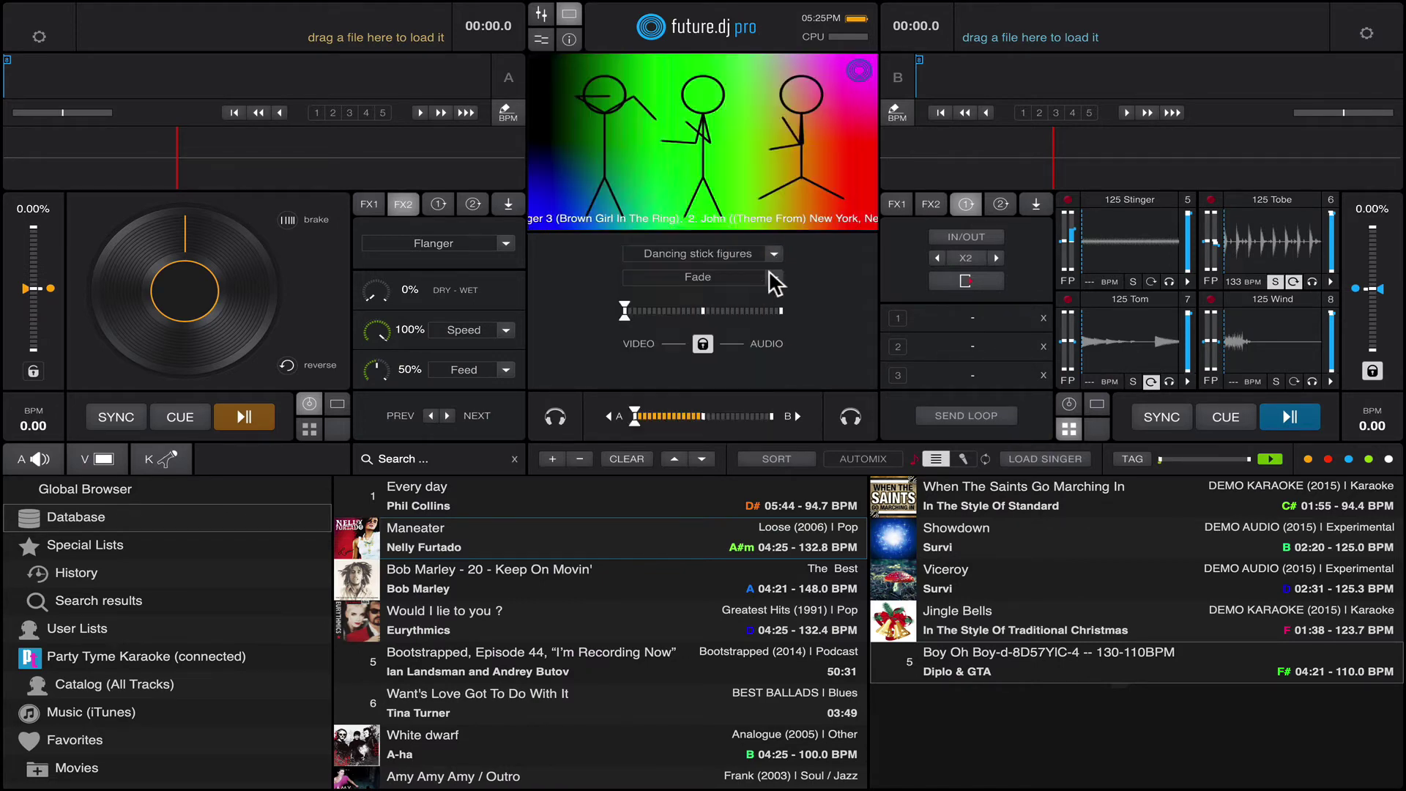
{"action": "left_click", "coordinate": [771, 255]}
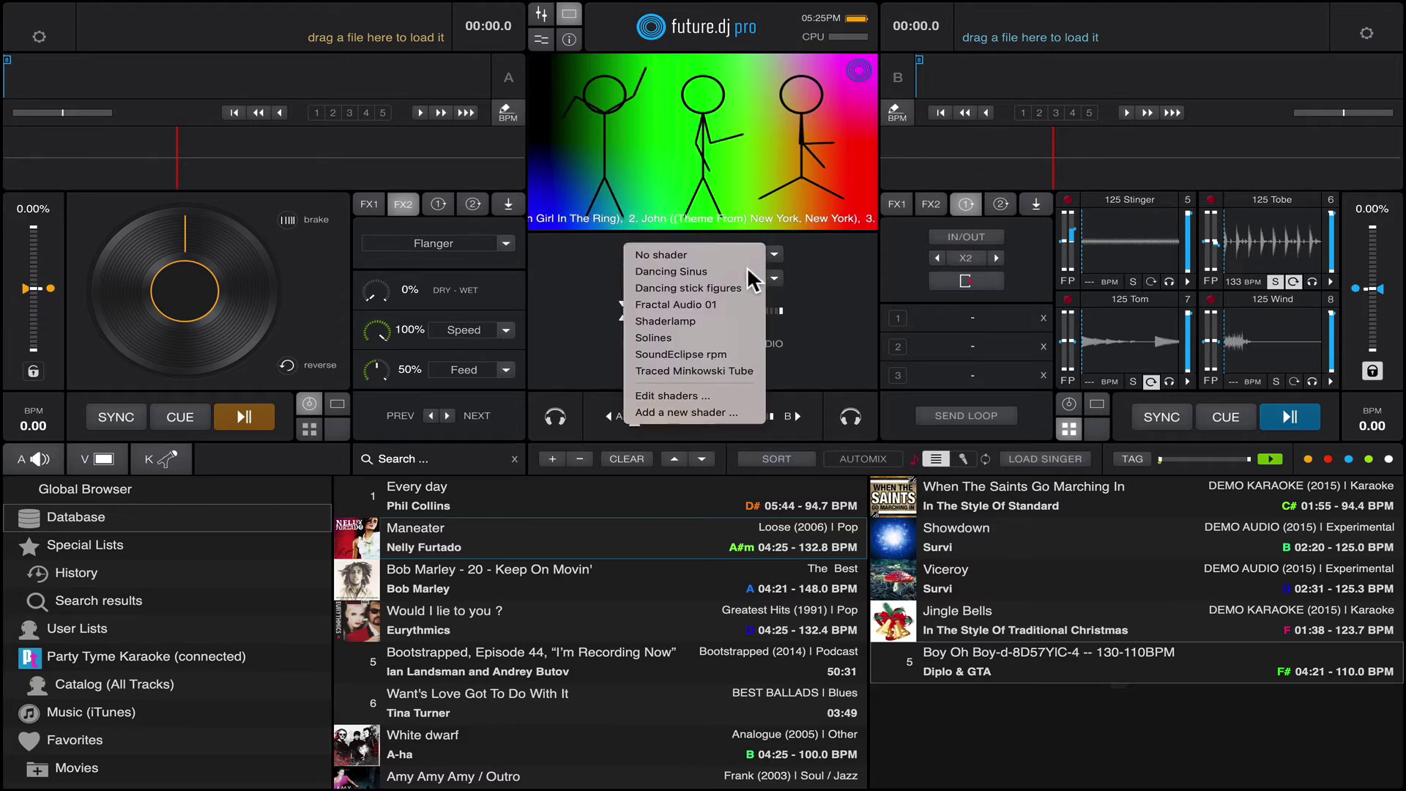
{"action": "left_click", "coordinate": [746, 270]}
Step: Try Fractal Audio 01 and no shader, then settle on the Dancing Sinus shader
{"action": "left_click", "coordinate": [772, 257]}
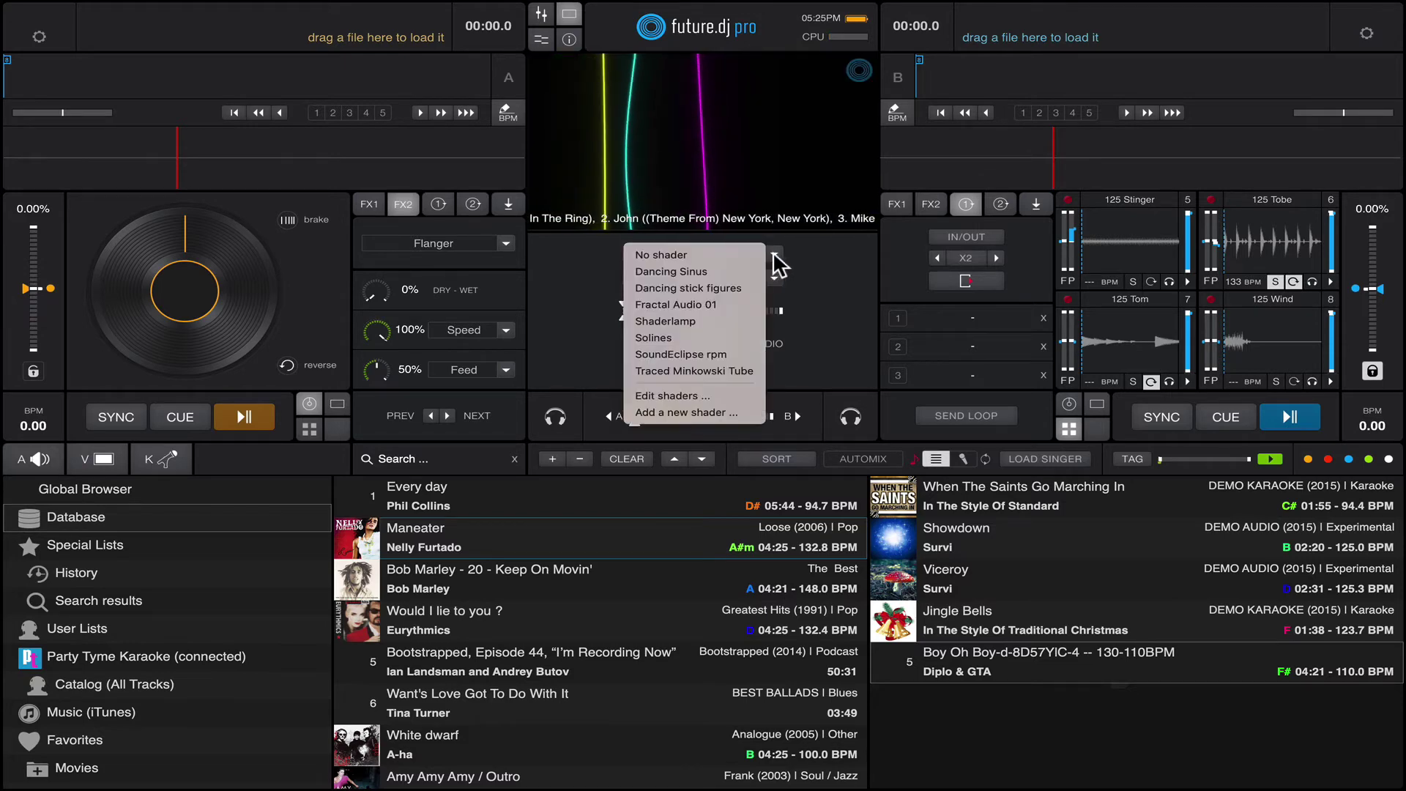
{"action": "left_click", "coordinate": [753, 306]}
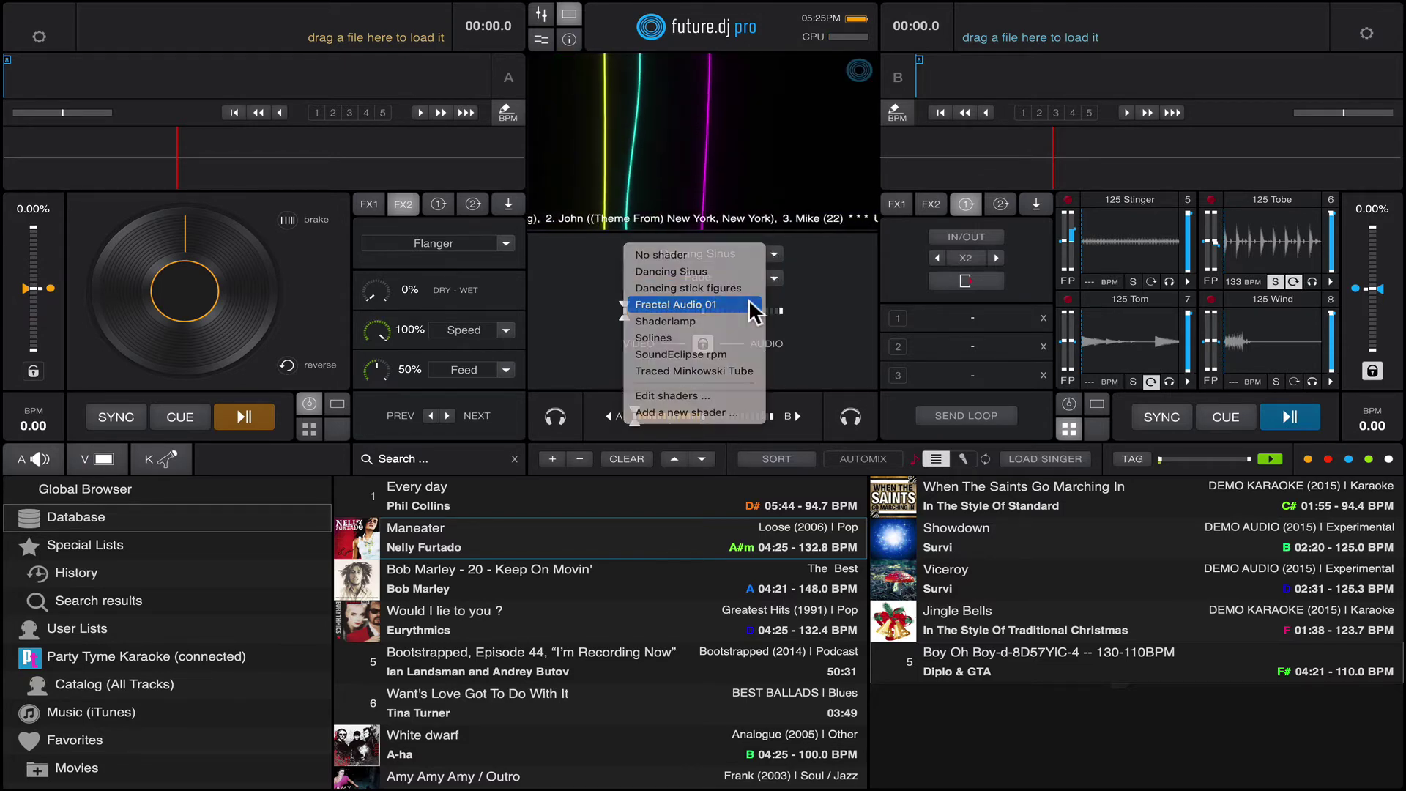
{"action": "left_click", "coordinate": [773, 256]}
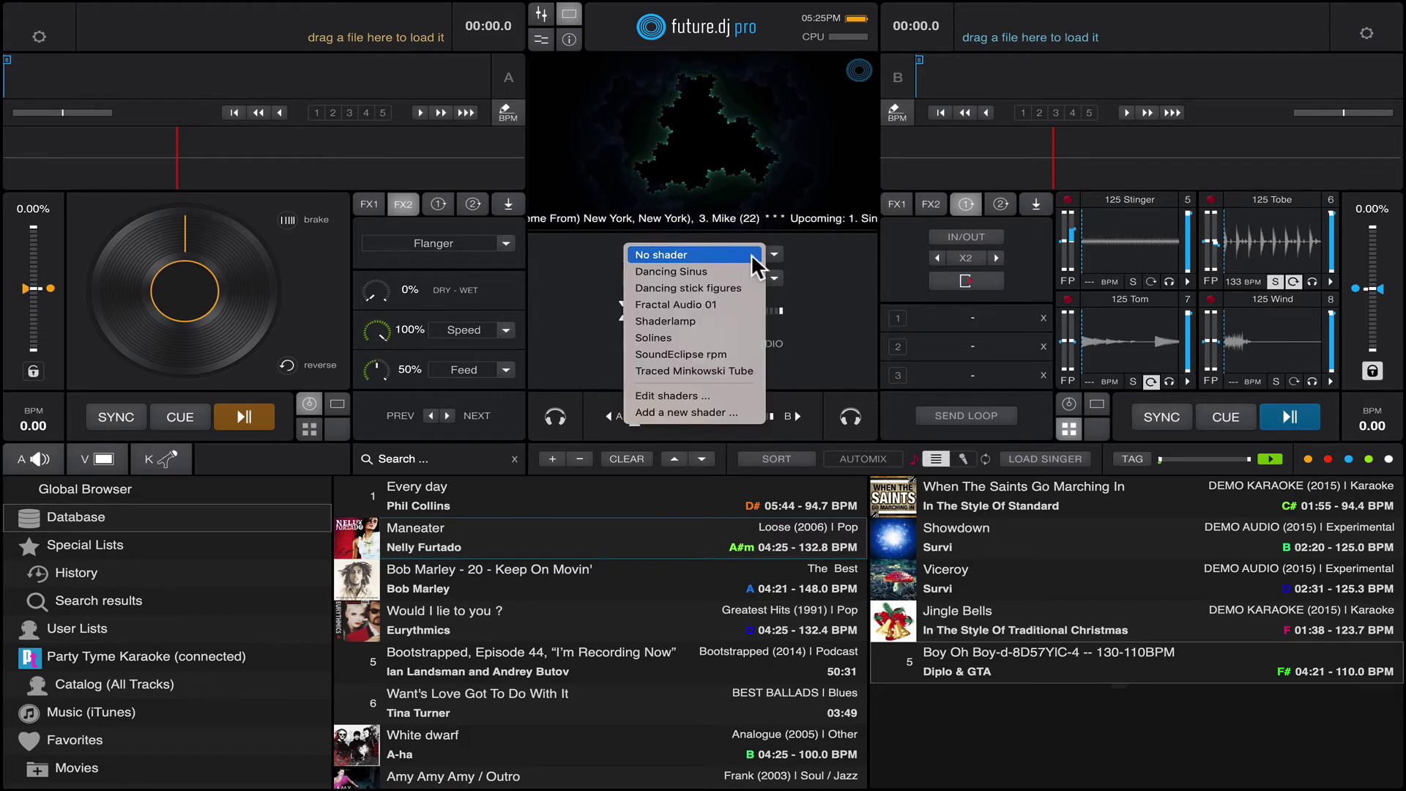
{"action": "left_click", "coordinate": [750, 254]}
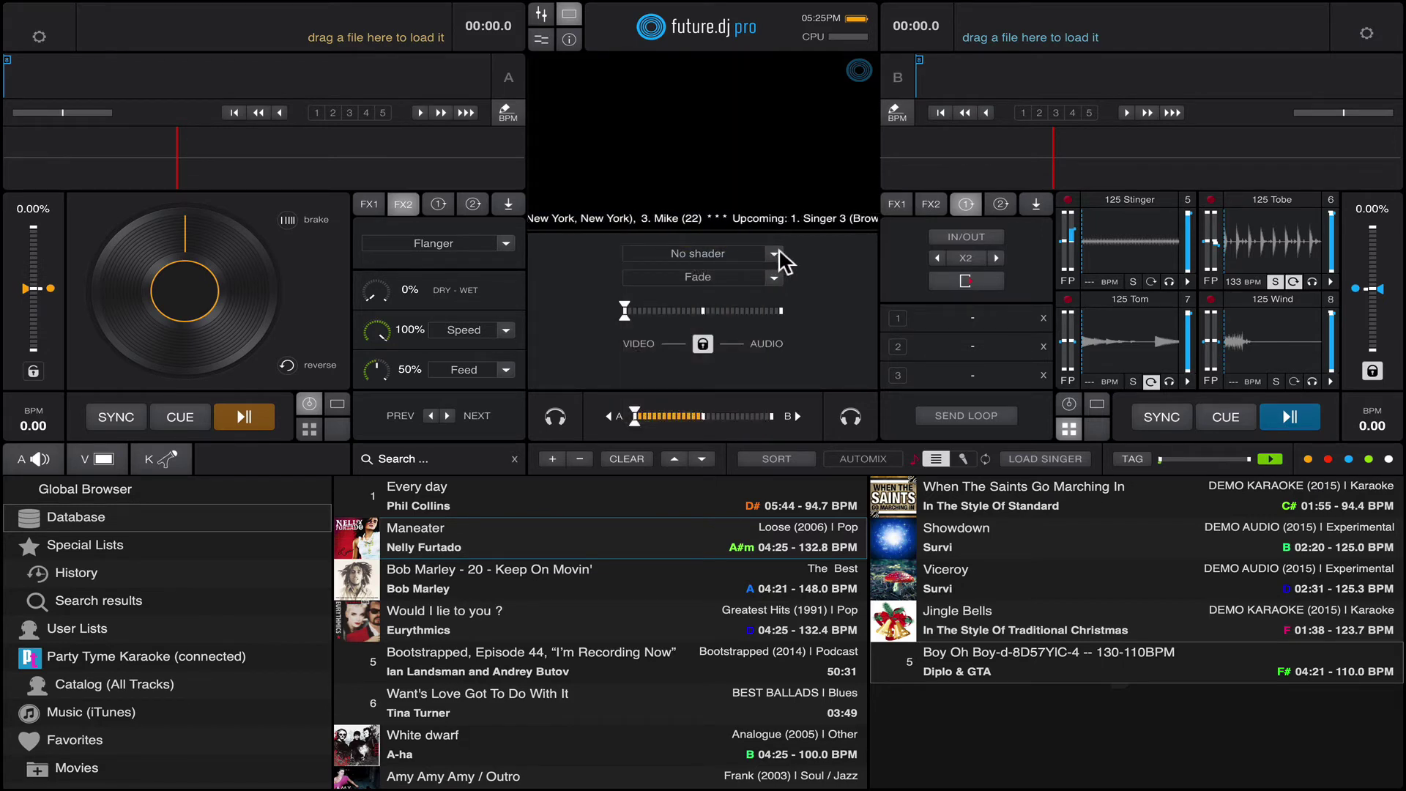
{"action": "left_click", "coordinate": [771, 258]}
{"action": "left_click", "coordinate": [762, 261]}
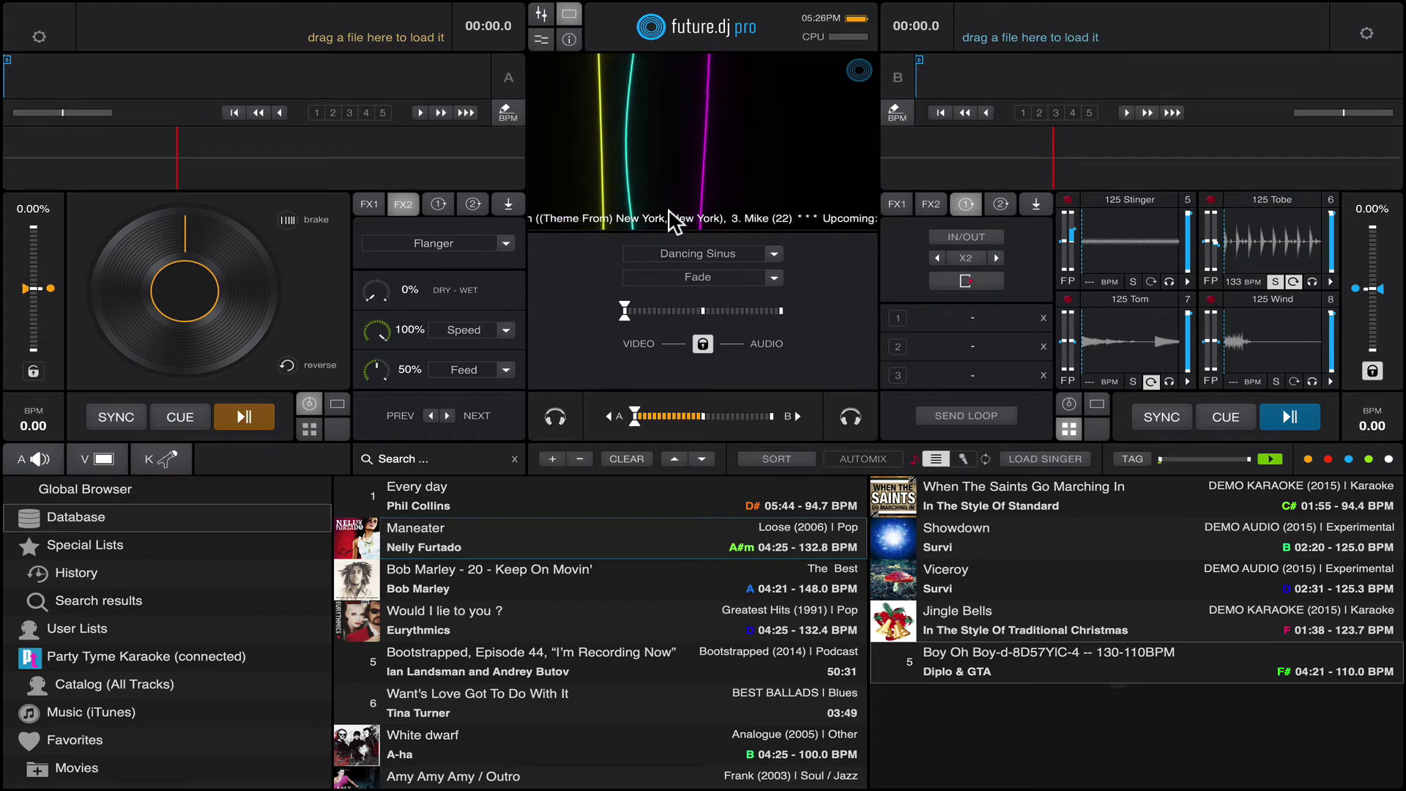
Step: Show the karaoke singer queue and list the Party Tyme Catalog (All Tracks) tracks
{"action": "left_click", "coordinate": [963, 459]}
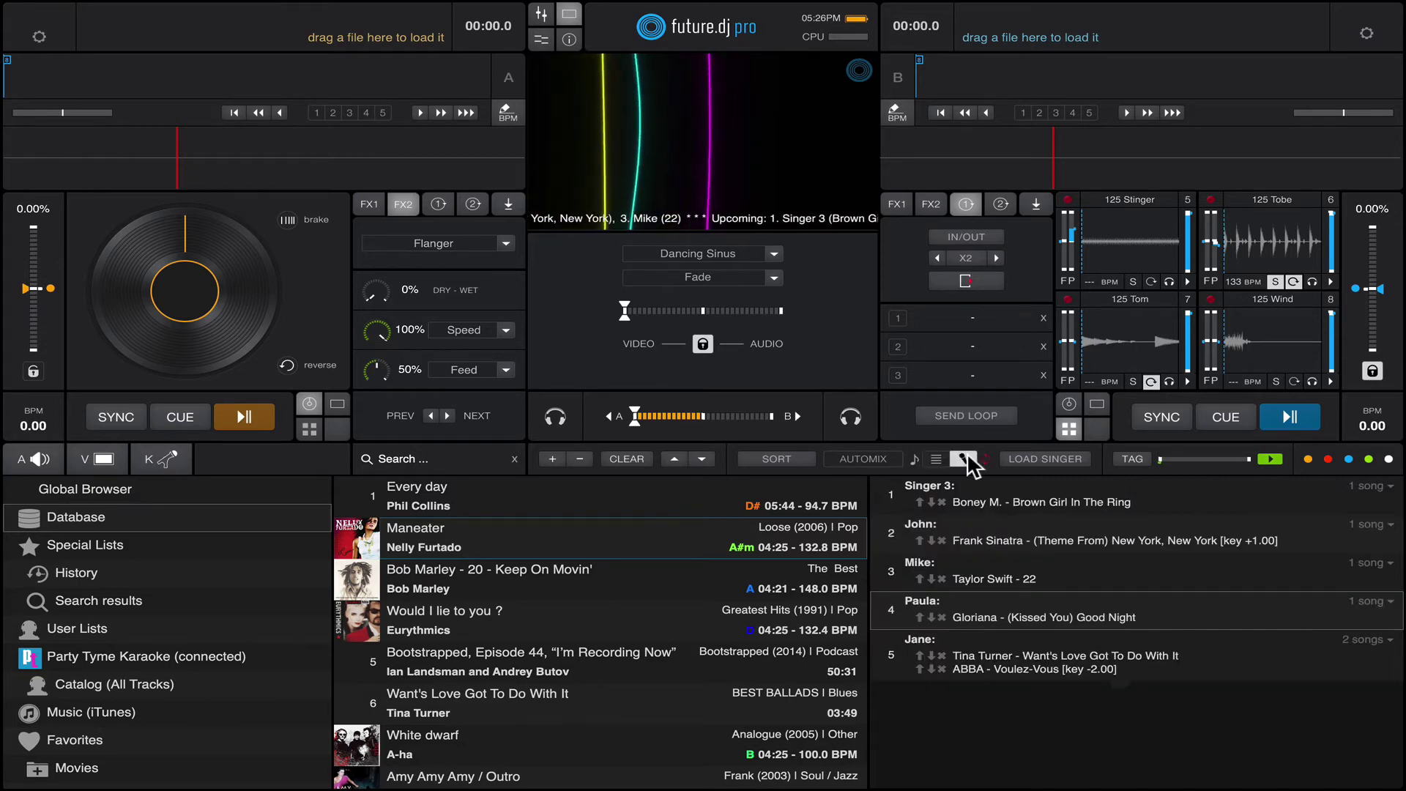
{"action": "left_click", "coordinate": [192, 694]}
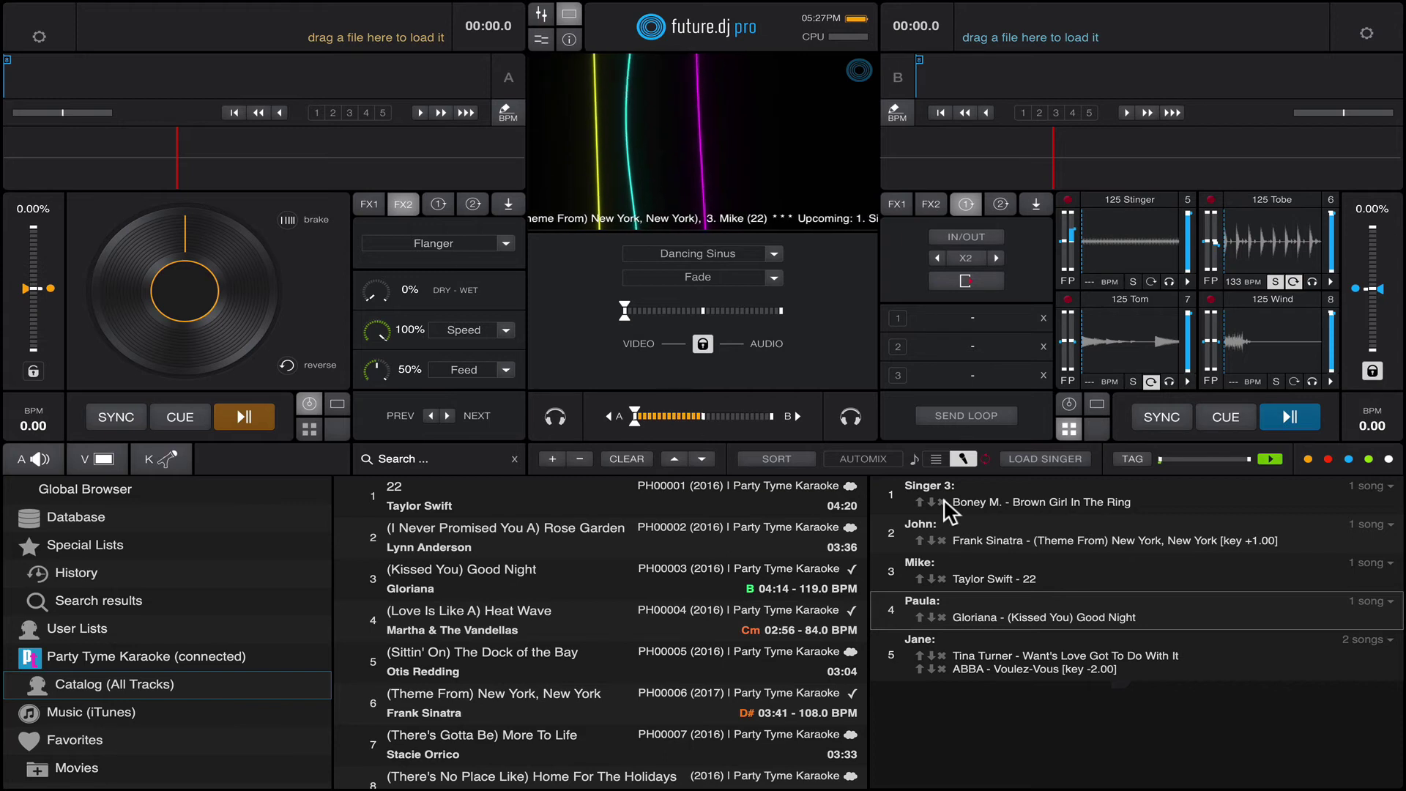
Step: Remove Singer 3 and its queued song from the karaoke queue
{"action": "left_click", "coordinate": [943, 498]}
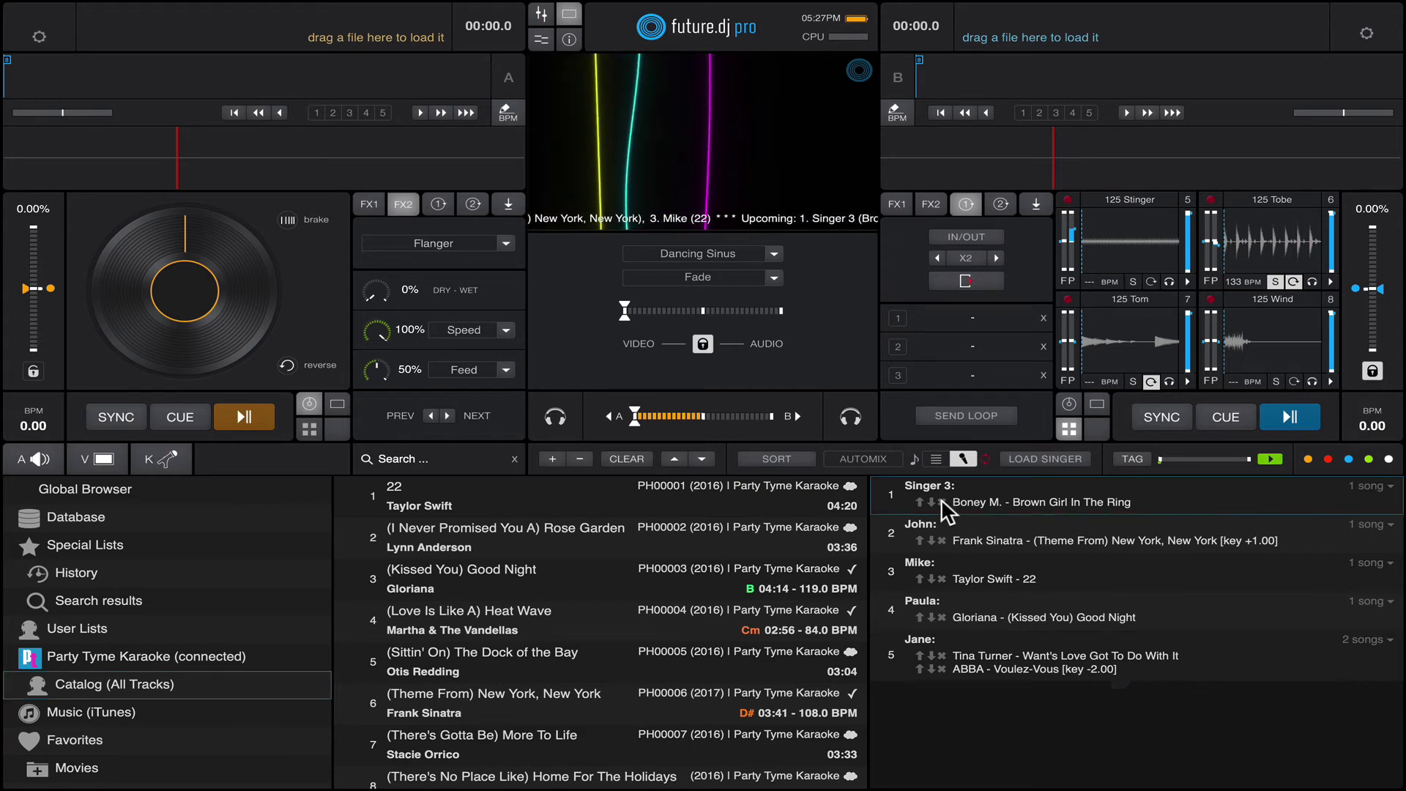
{"action": "left_click", "coordinate": [942, 502]}
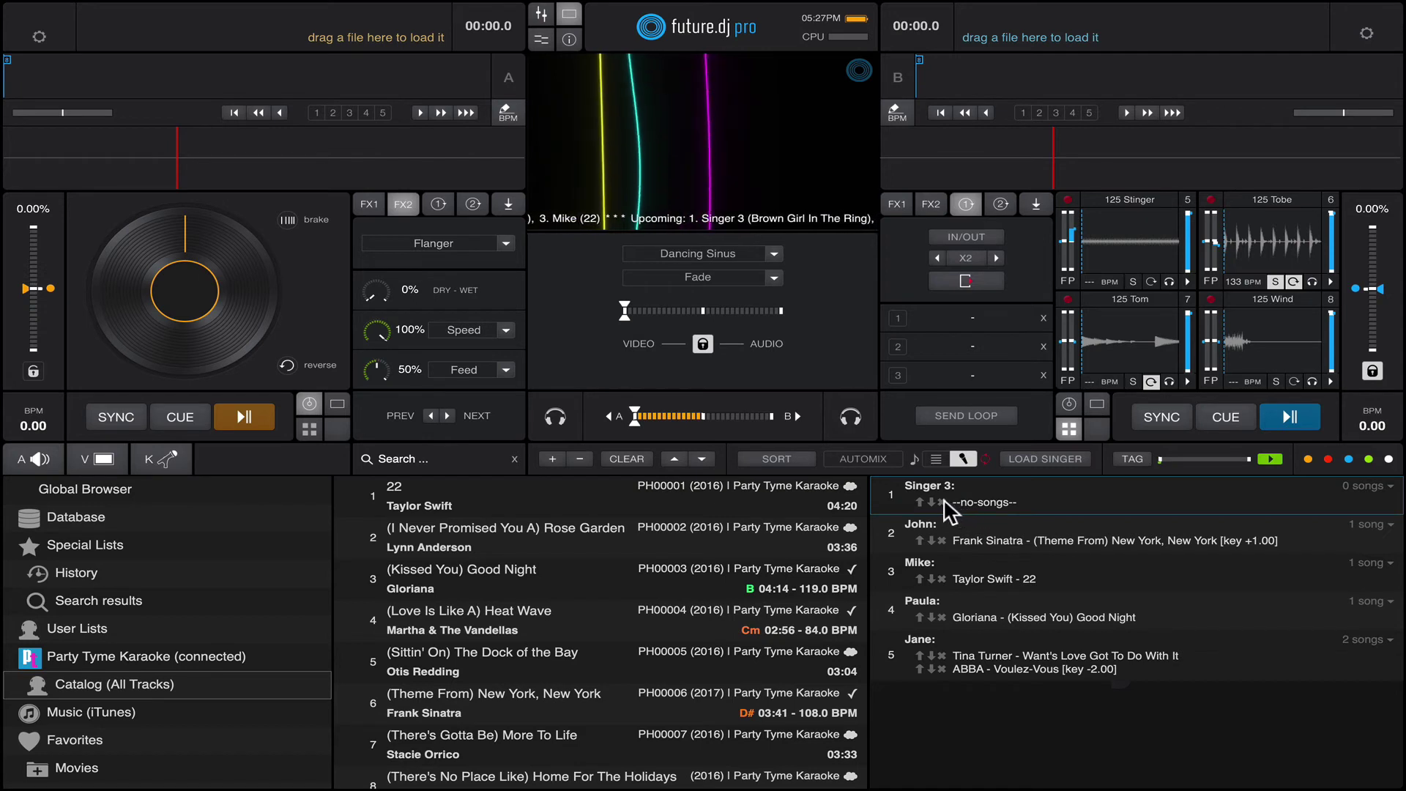
{"action": "left_click", "coordinate": [944, 498]}
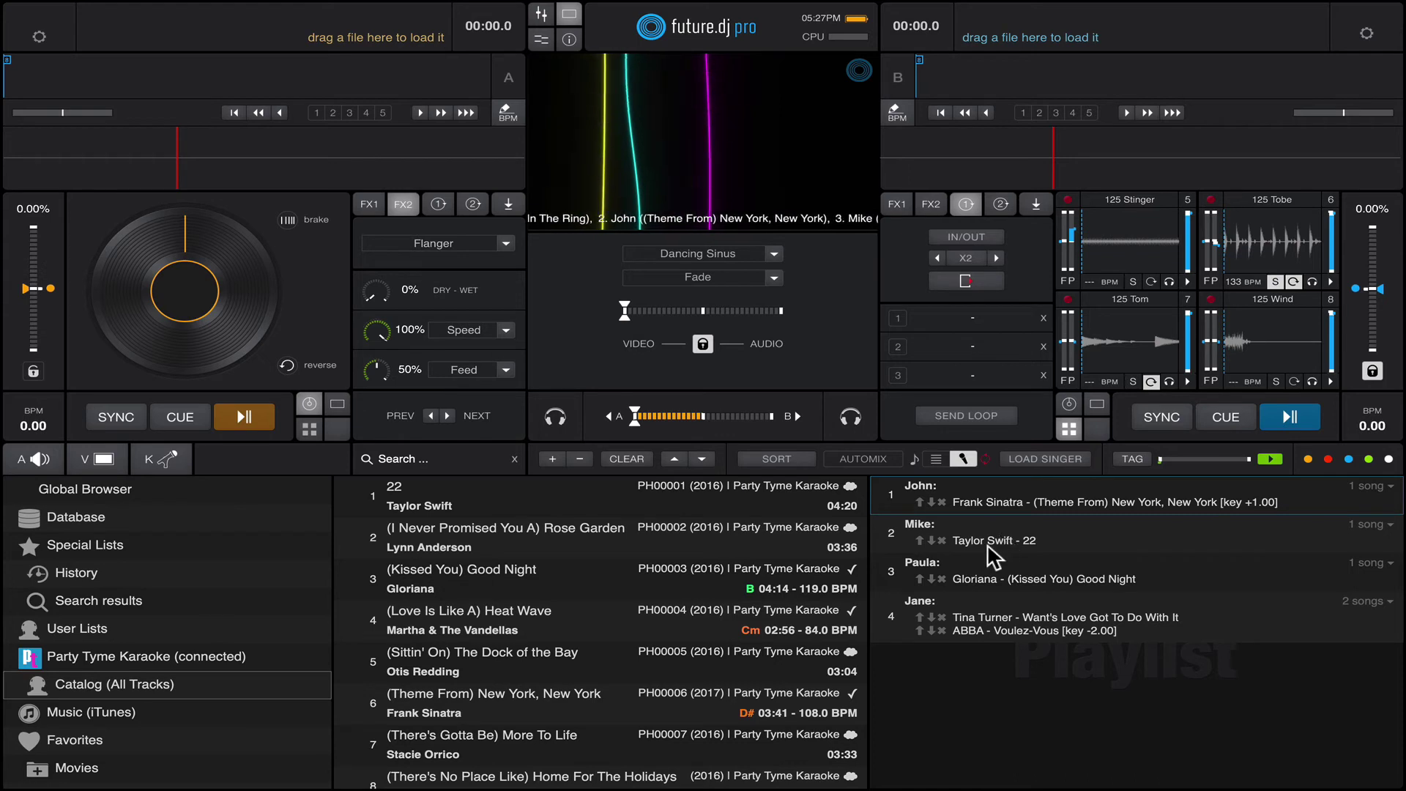
Step: Move the singer booked for (Kissed You) Good Night up two places to first
{"action": "left_click", "coordinate": [918, 573]}
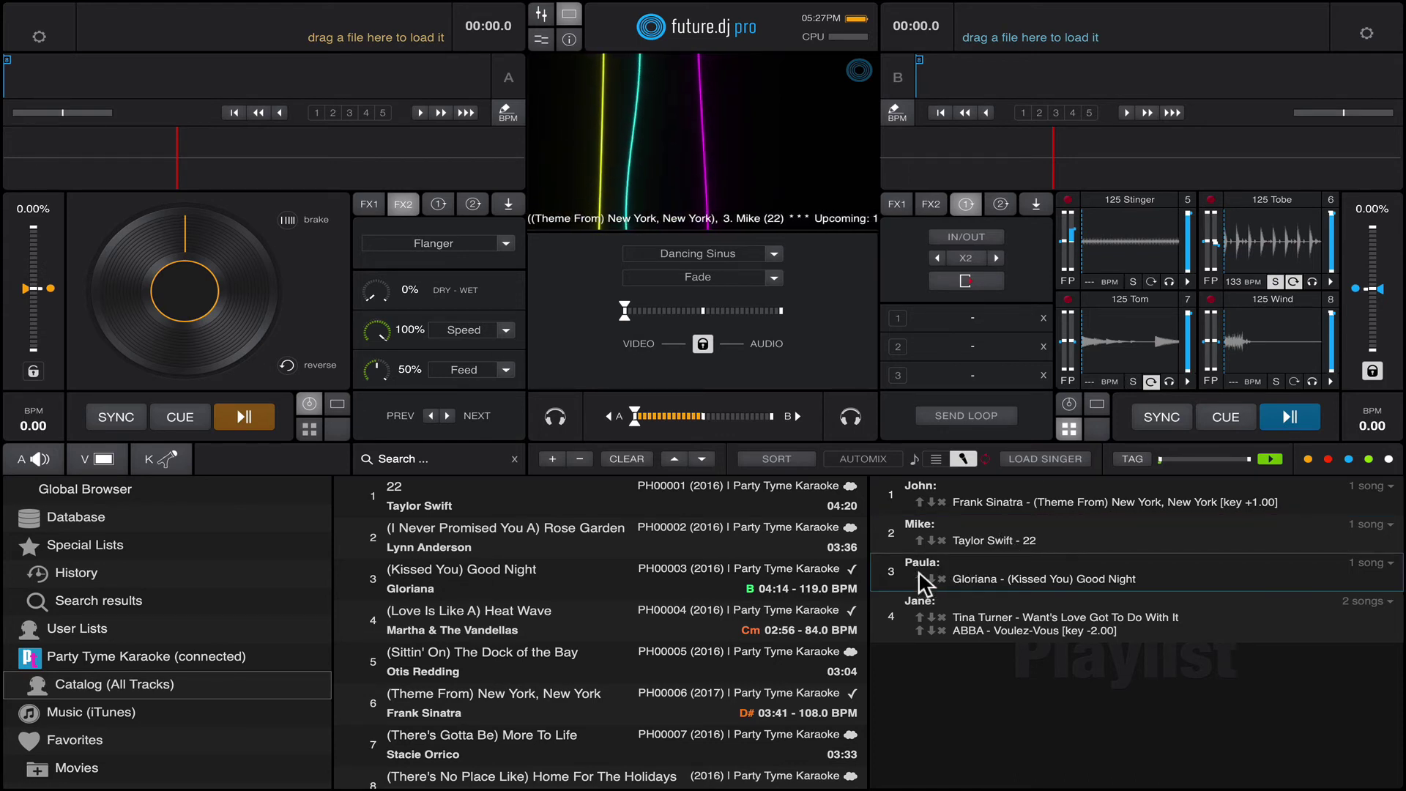
{"action": "left_click", "coordinate": [919, 575]}
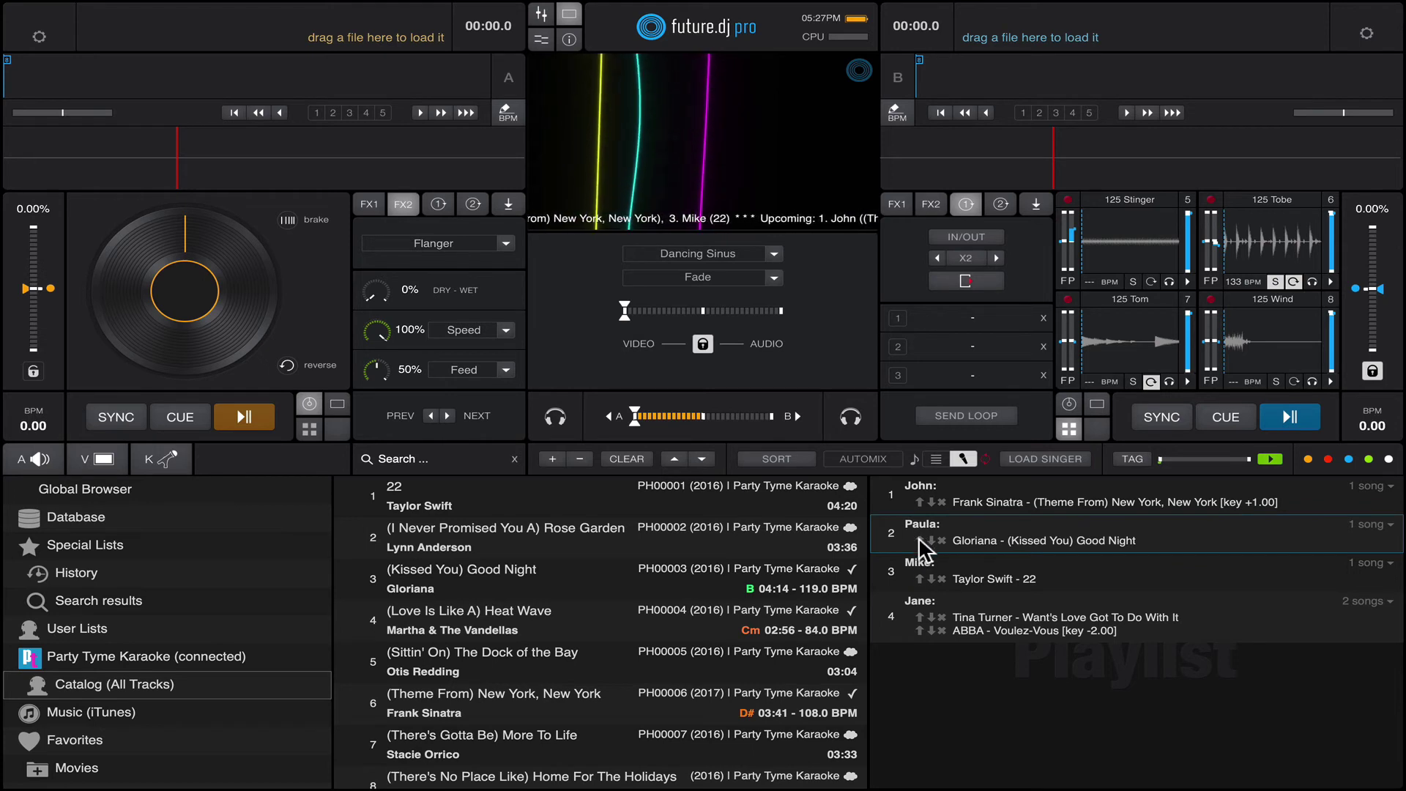
{"action": "left_click", "coordinate": [919, 540]}
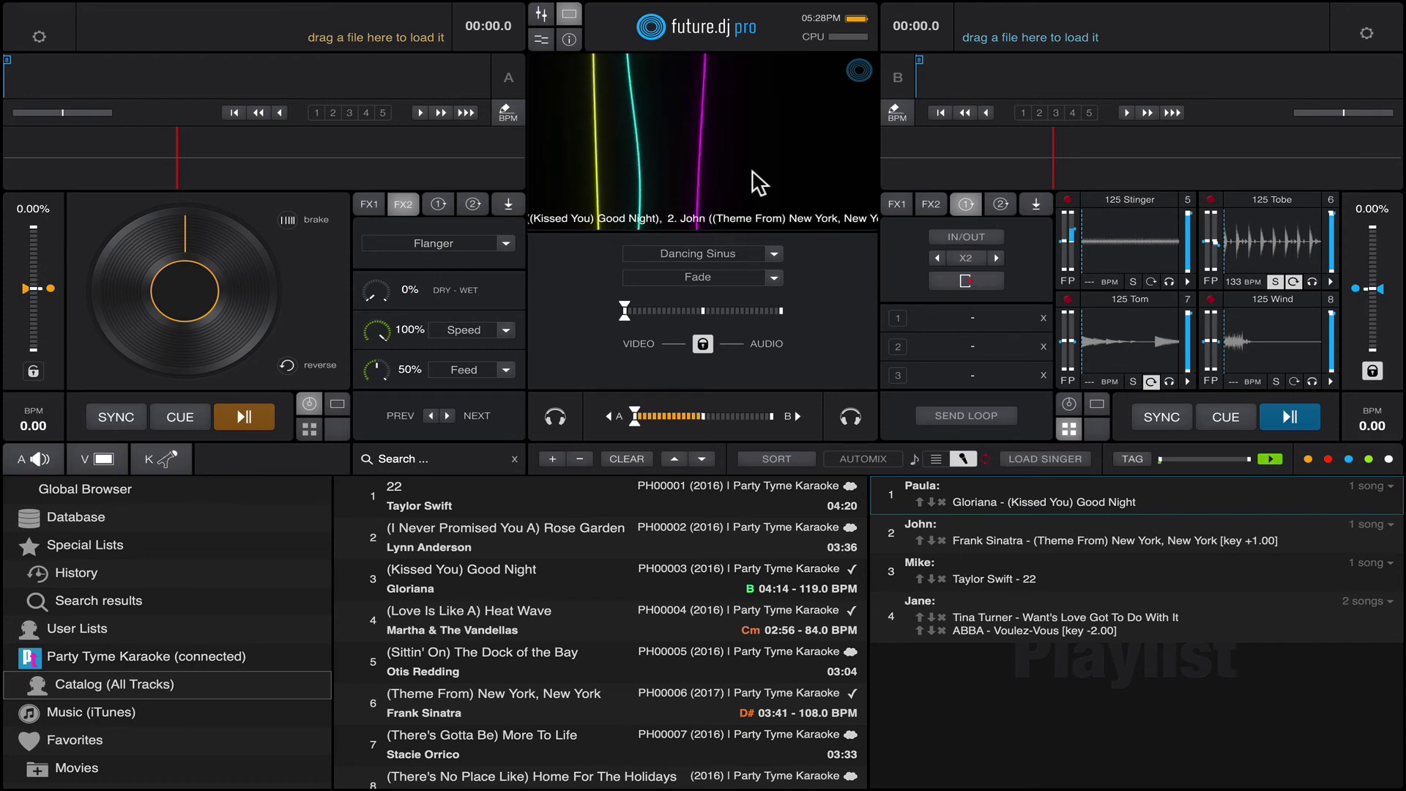
{"action": "left_click", "coordinate": [968, 523]}
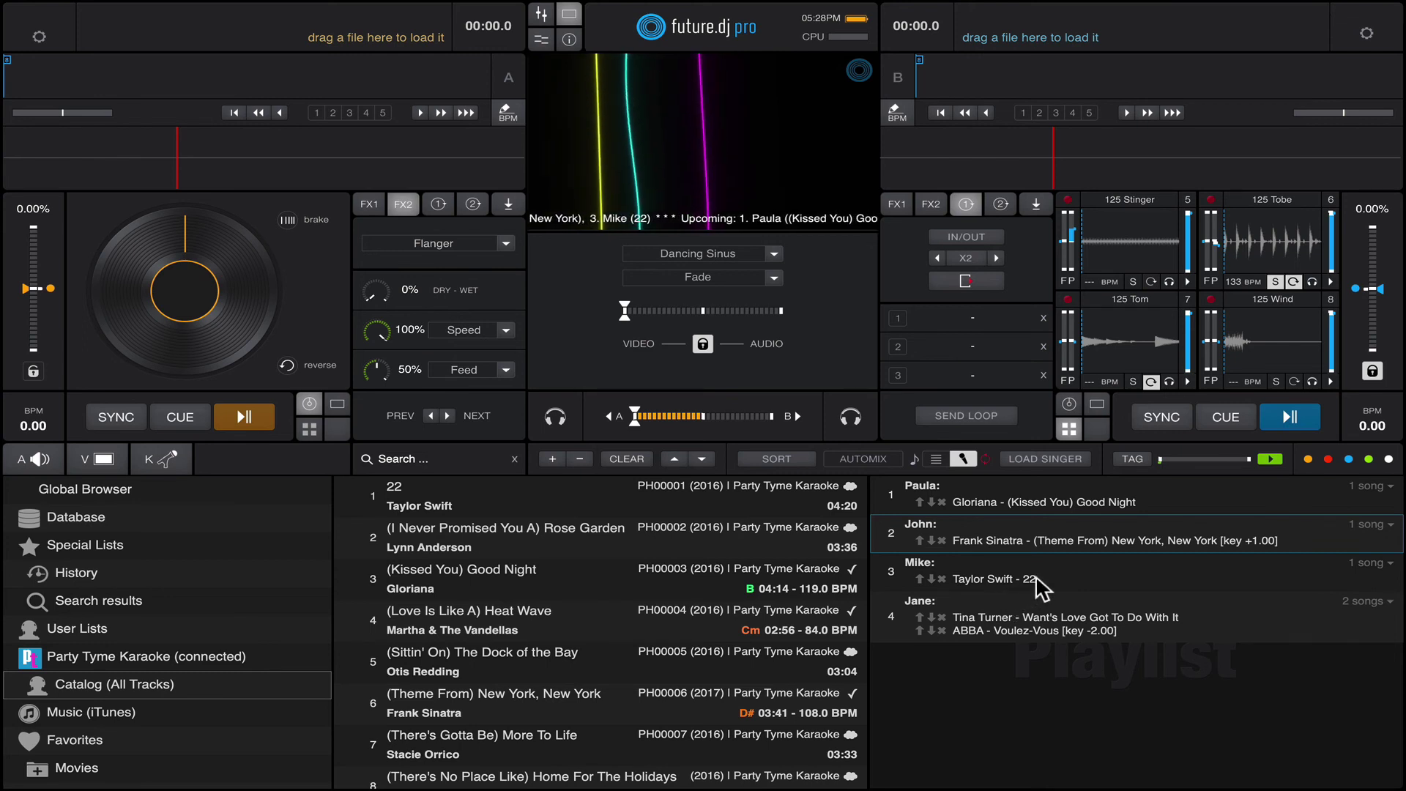
{"action": "left_click", "coordinate": [1075, 568]}
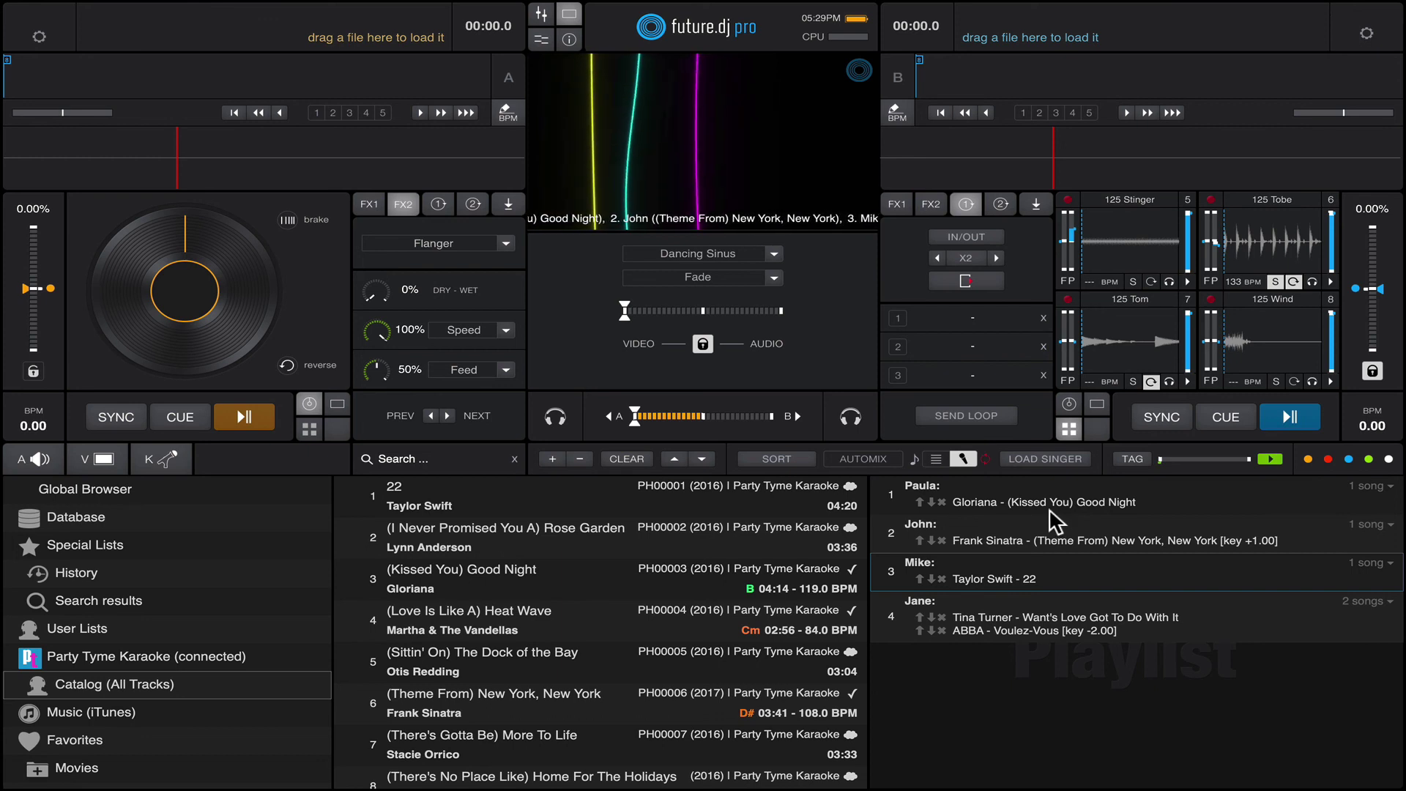
{"action": "left_click", "coordinate": [942, 454]}
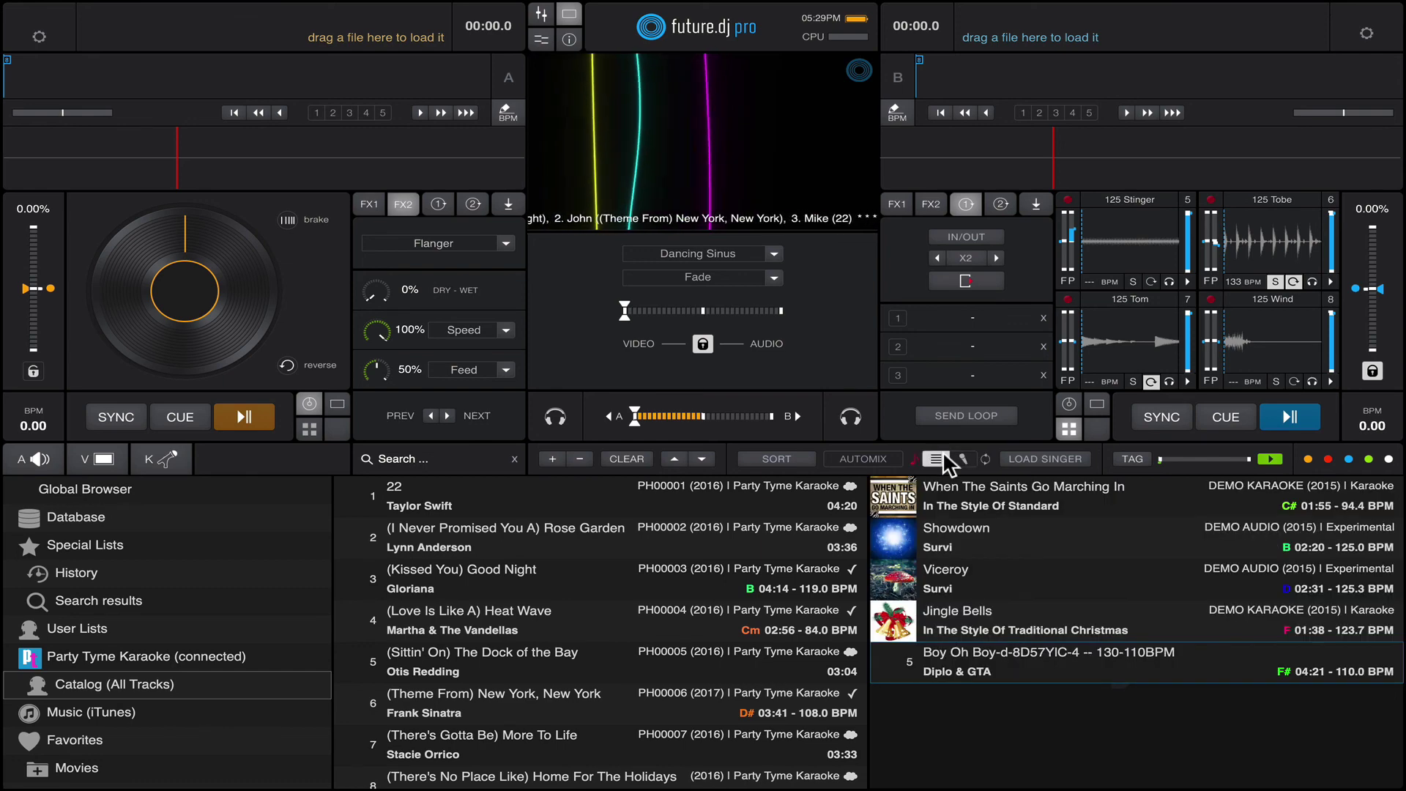
{"action": "left_click", "coordinate": [968, 457]}
{"action": "left_click", "coordinate": [936, 459]}
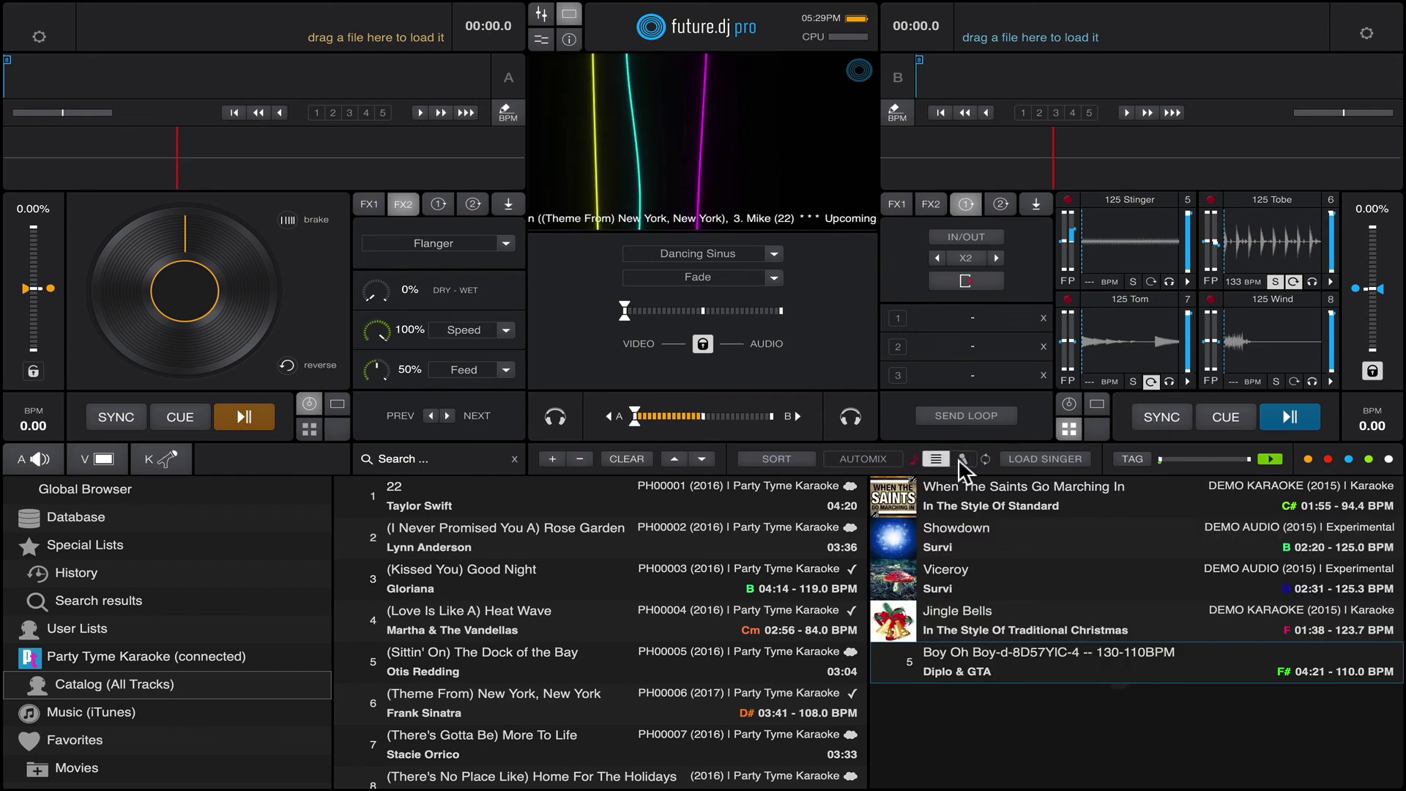
{"action": "left_click", "coordinate": [964, 458]}
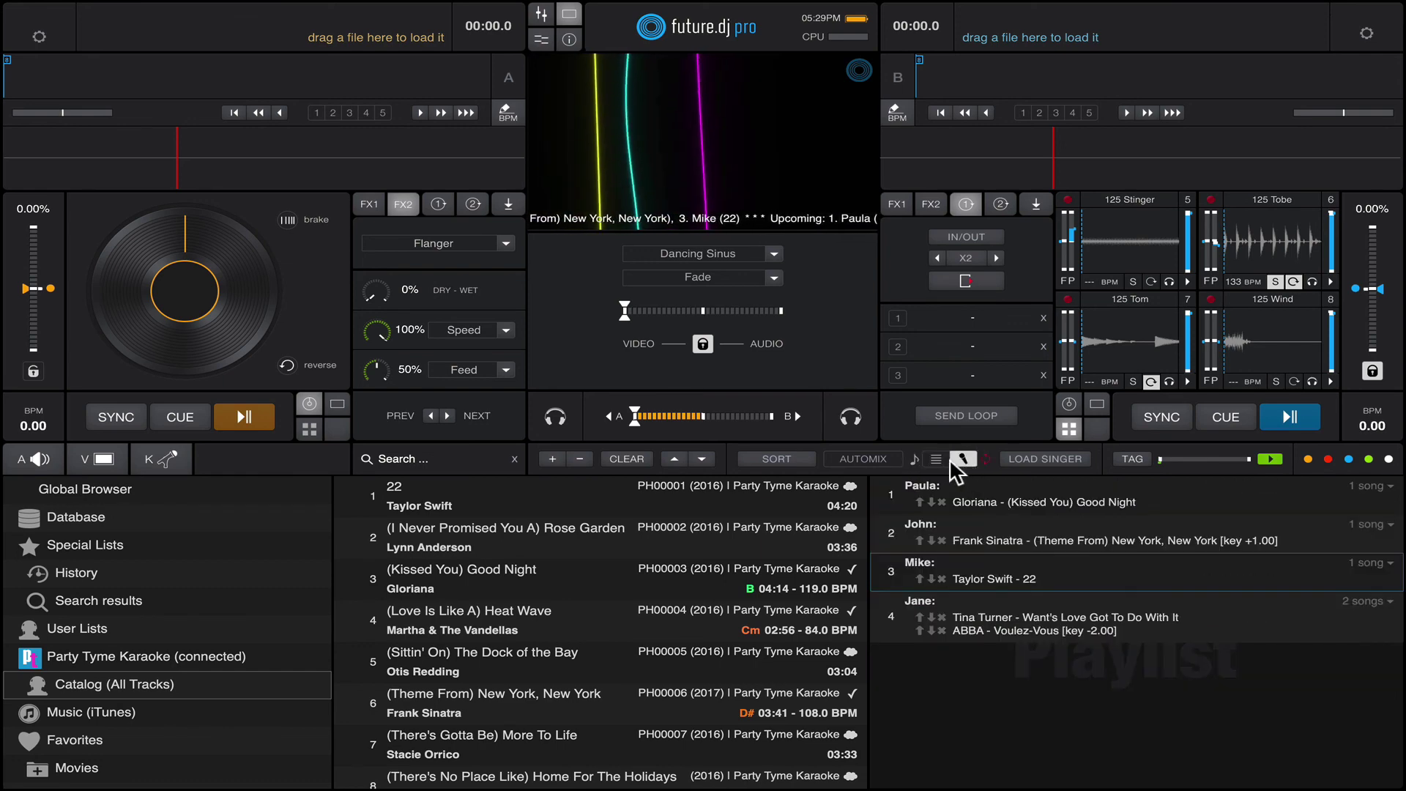